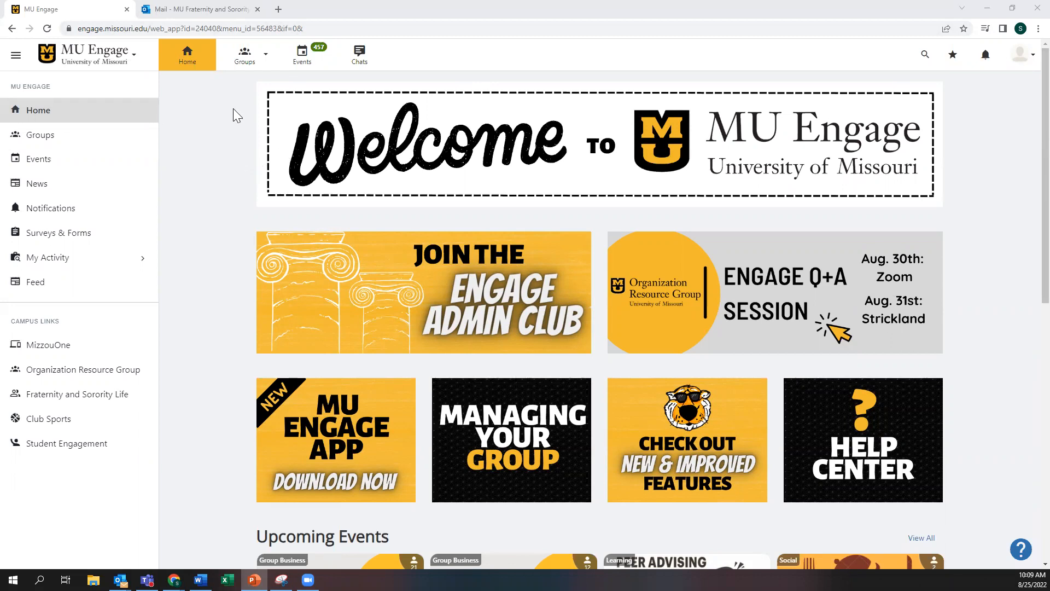
Step: Open the FSL Test group card under My Groups to reach its dashboard
click(268, 51)
click(268, 55)
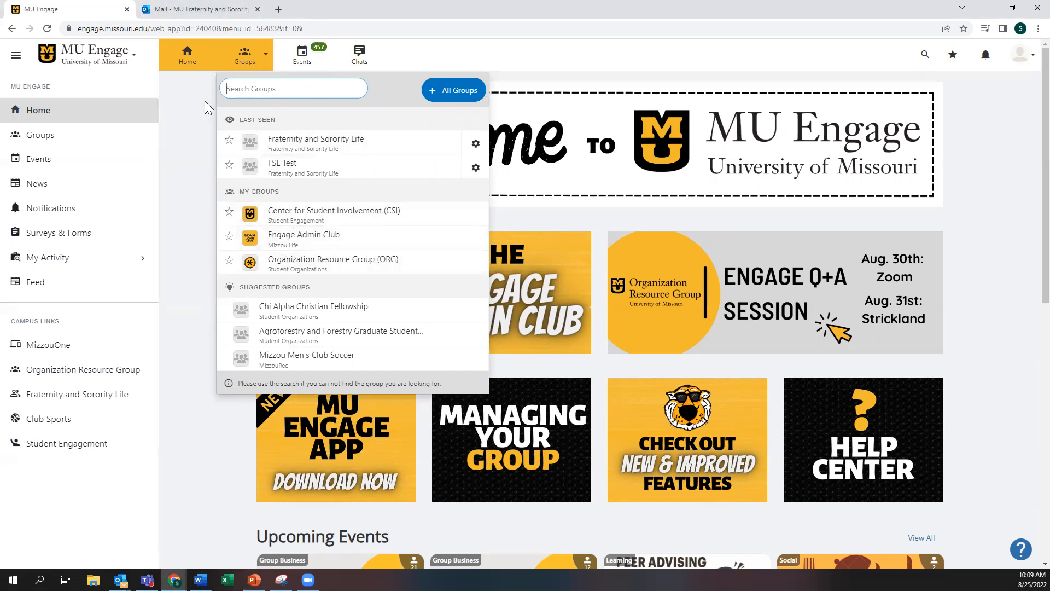
click(203, 126)
scroll(196, 177, down, 3)
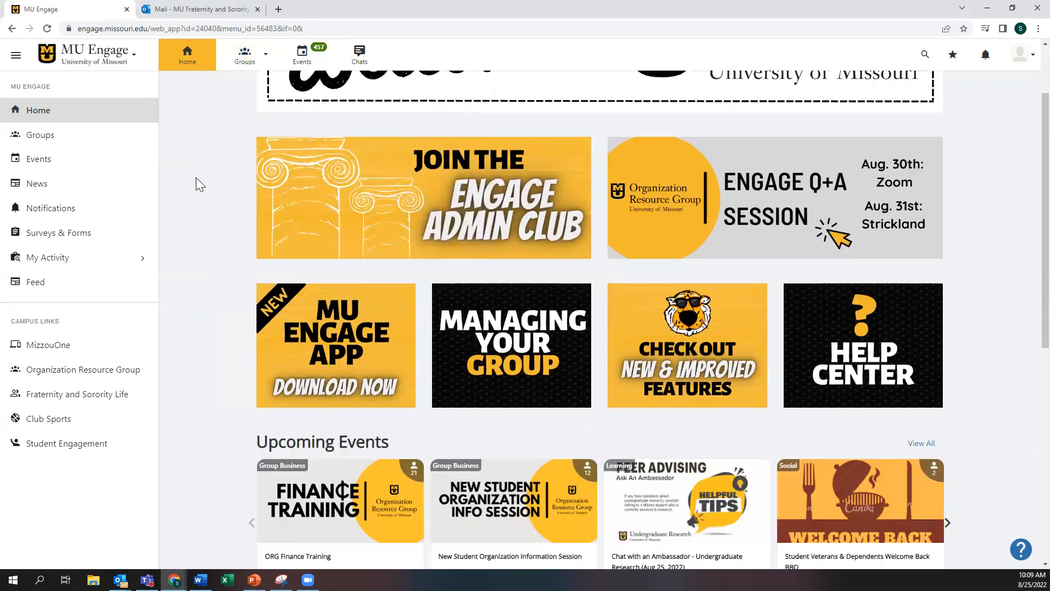
scroll(196, 177, down, 7)
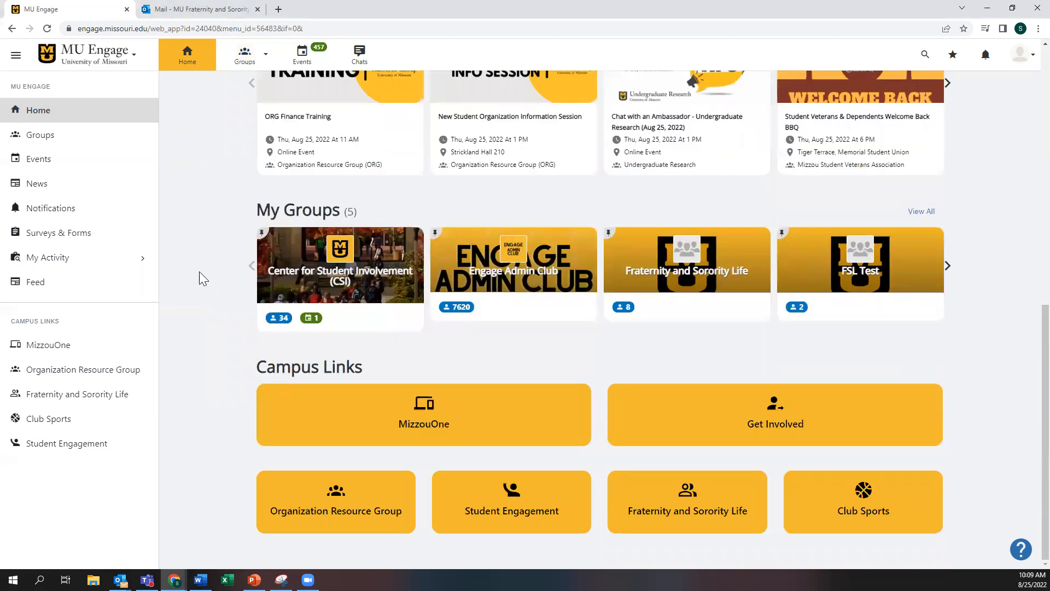
click(863, 282)
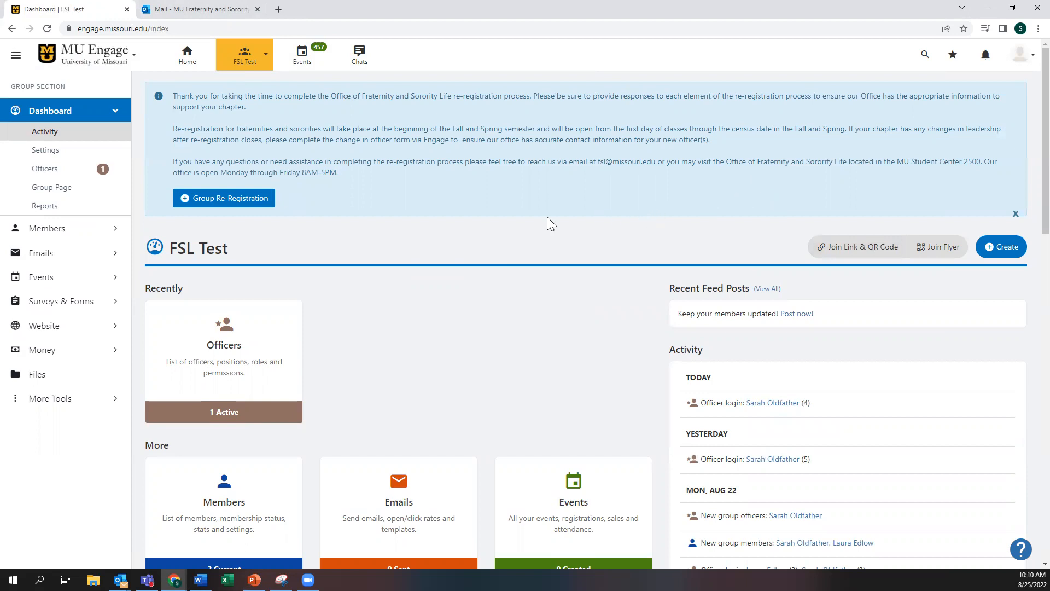
Step: Start FSL Test's Group Re-Registration and scroll to the Categories list
click(211, 204)
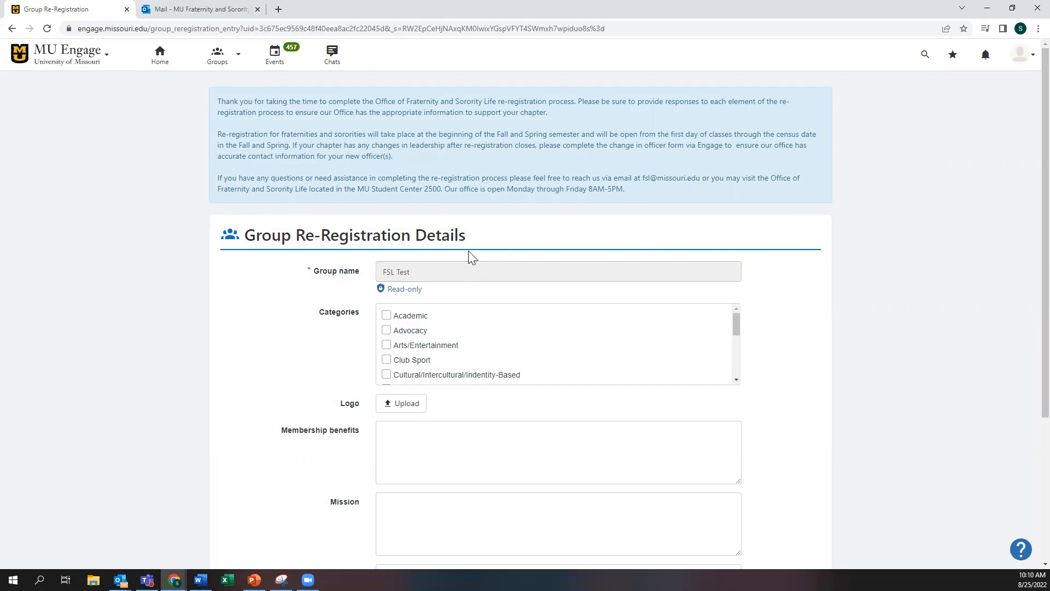
scroll(476, 229, down, 1)
scroll(279, 219, down, 1)
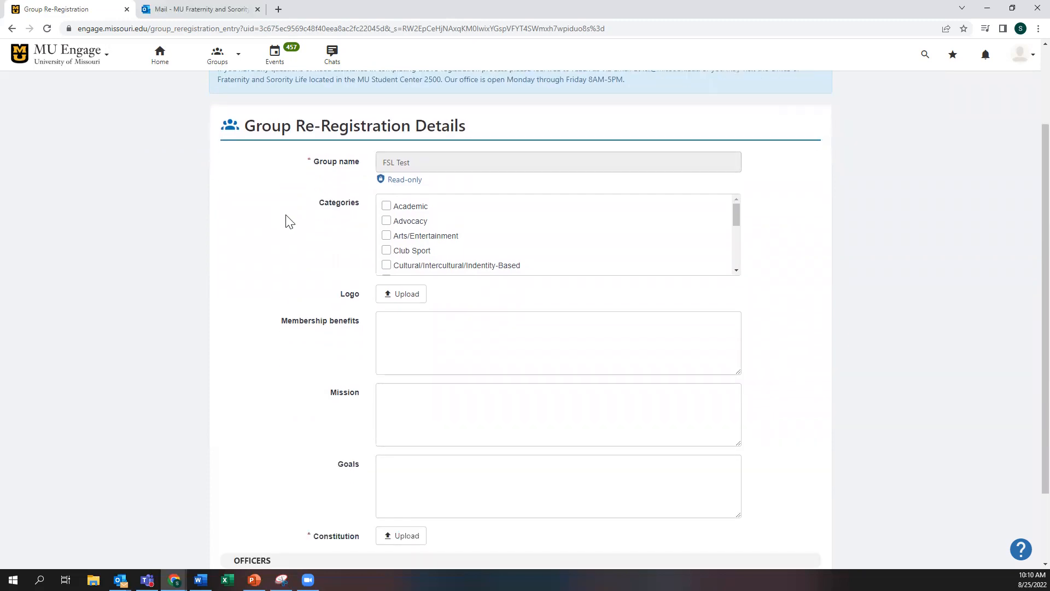
scroll(739, 271, down, 3)
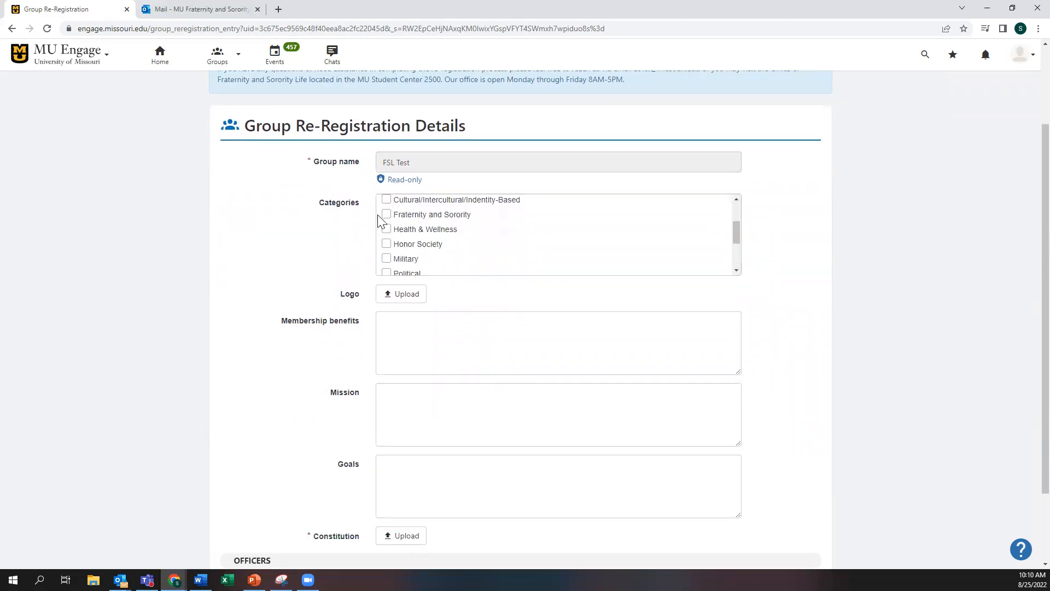
Step: Tick the Fraternity and Sorority, Service & Philanthropy and Academic categories
click(387, 216)
click(736, 271)
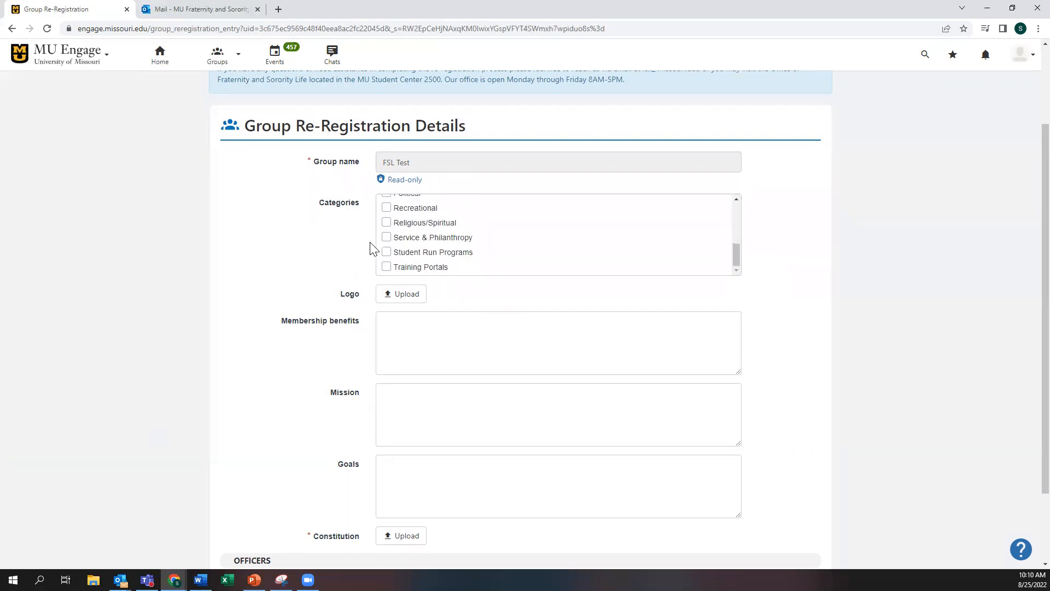
click(387, 237)
drag(738, 250, 740, 203)
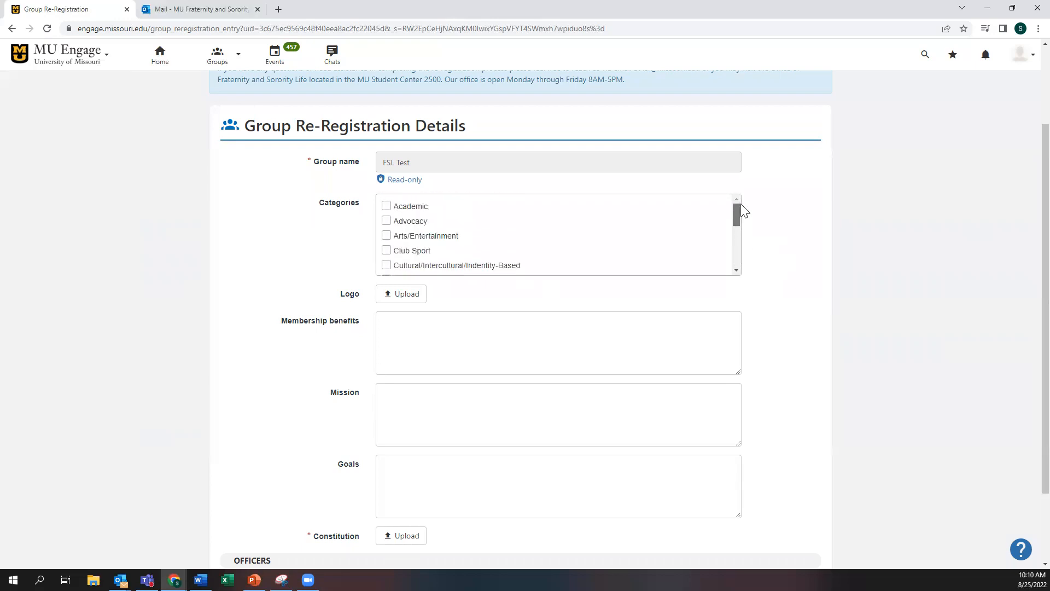
click(386, 207)
scroll(517, 236, down, 3)
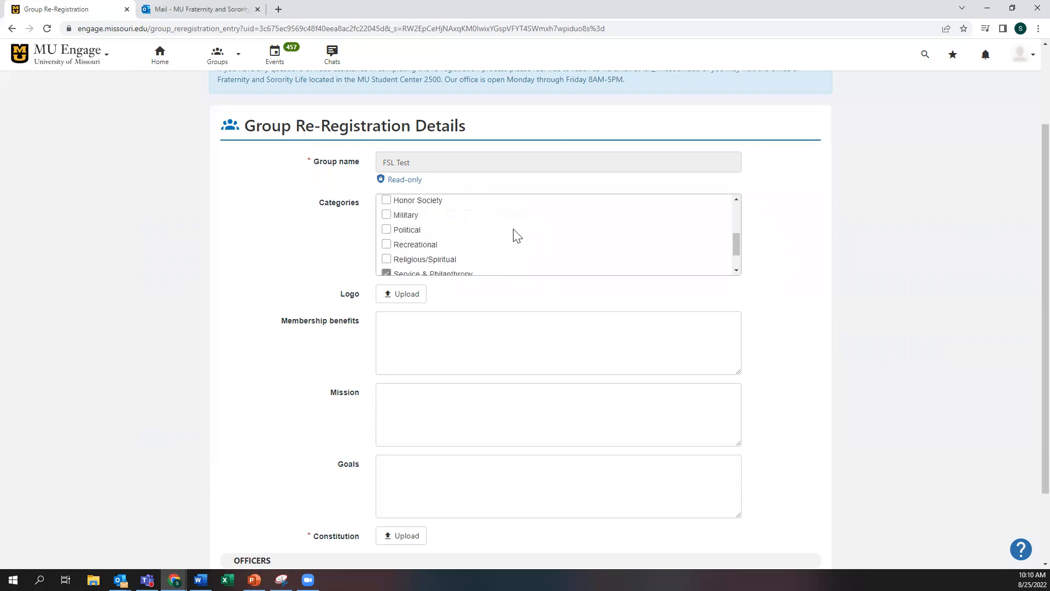
scroll(517, 236, down, 1)
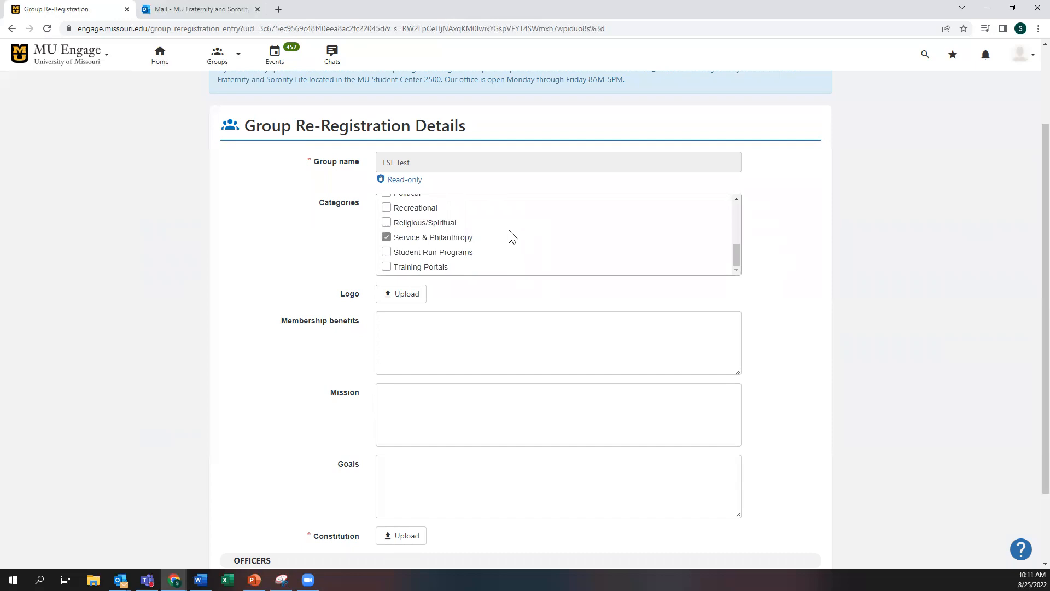
scroll(292, 248, down, 2)
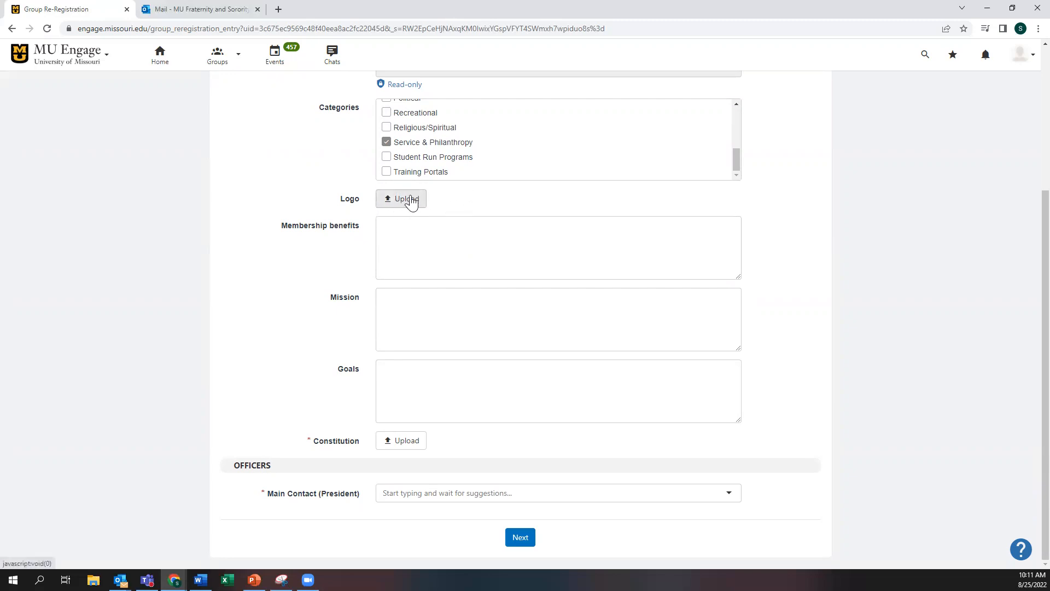
Step: Pass the benefits, mission and goals answers and upload Receipt.pdf as the Constitution
click(419, 247)
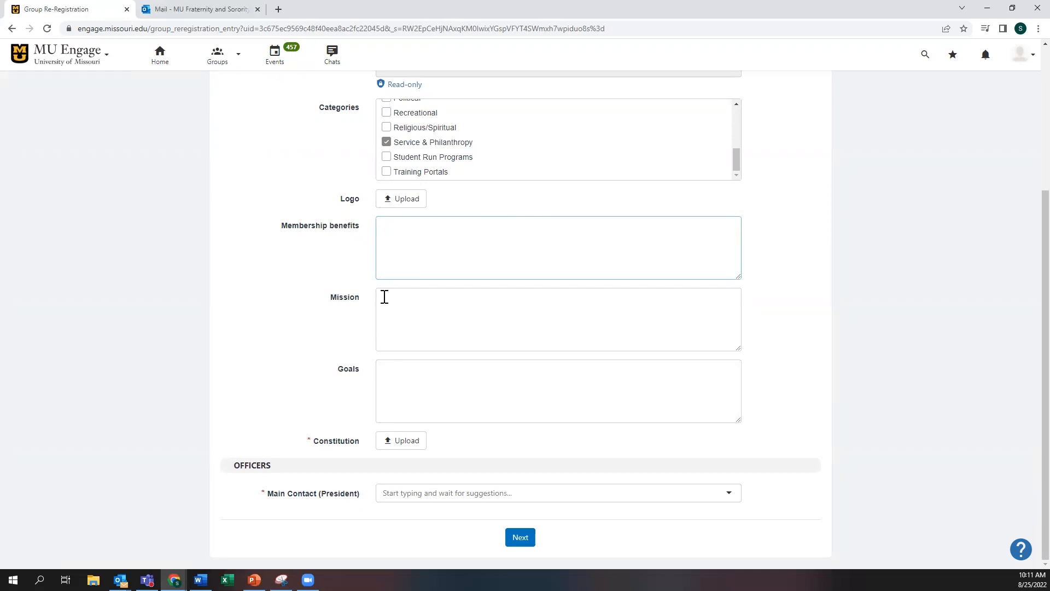
click(387, 312)
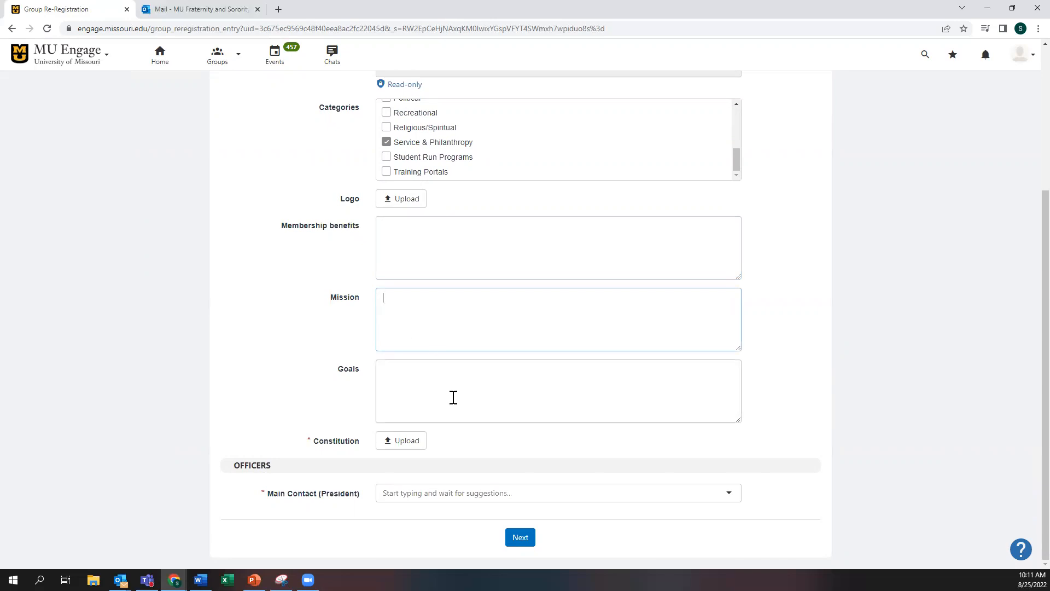
click(432, 383)
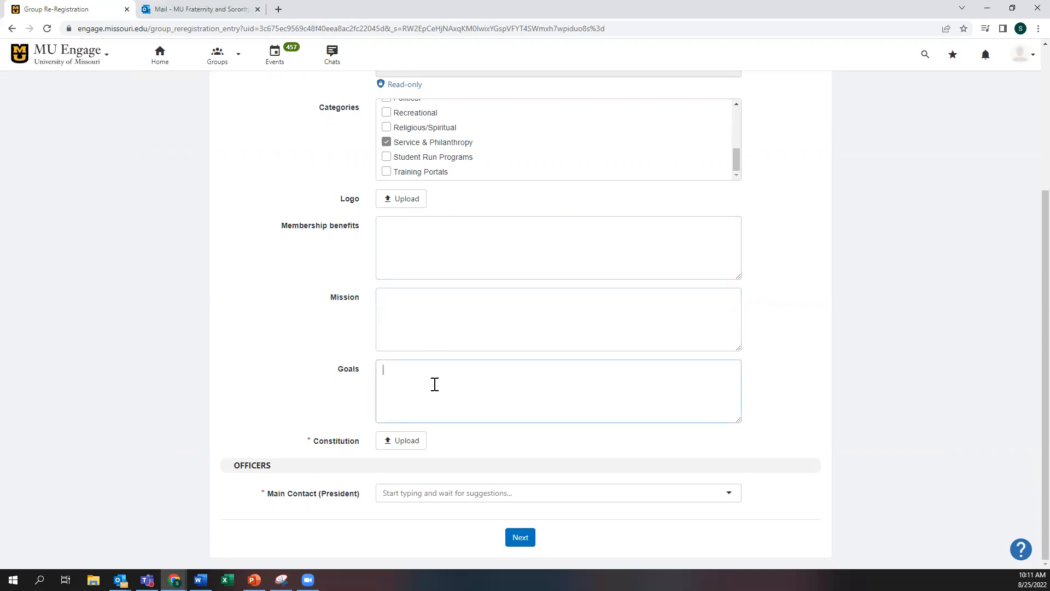
click(391, 447)
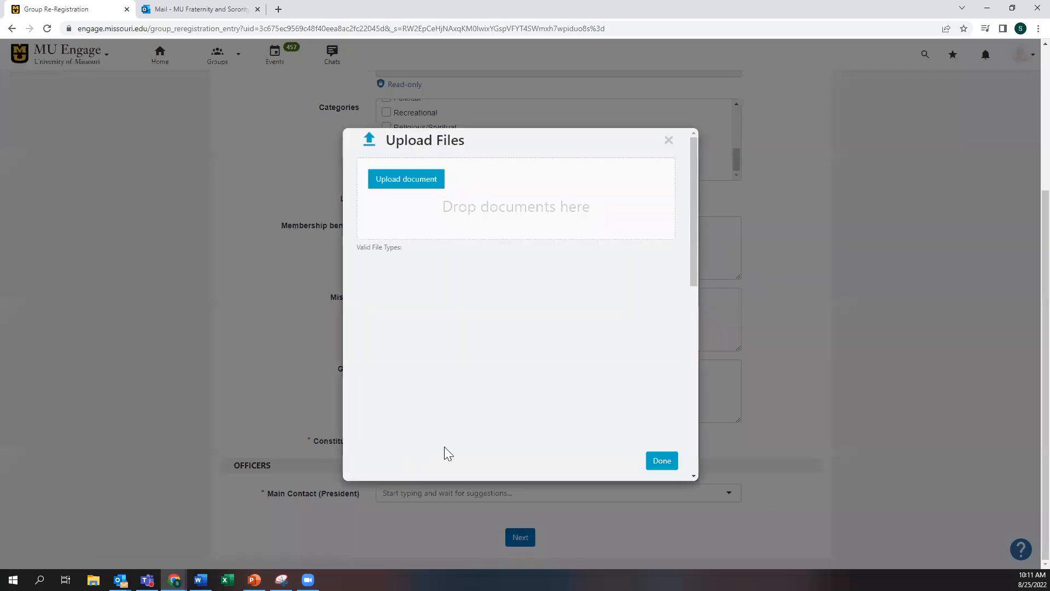
click(411, 186)
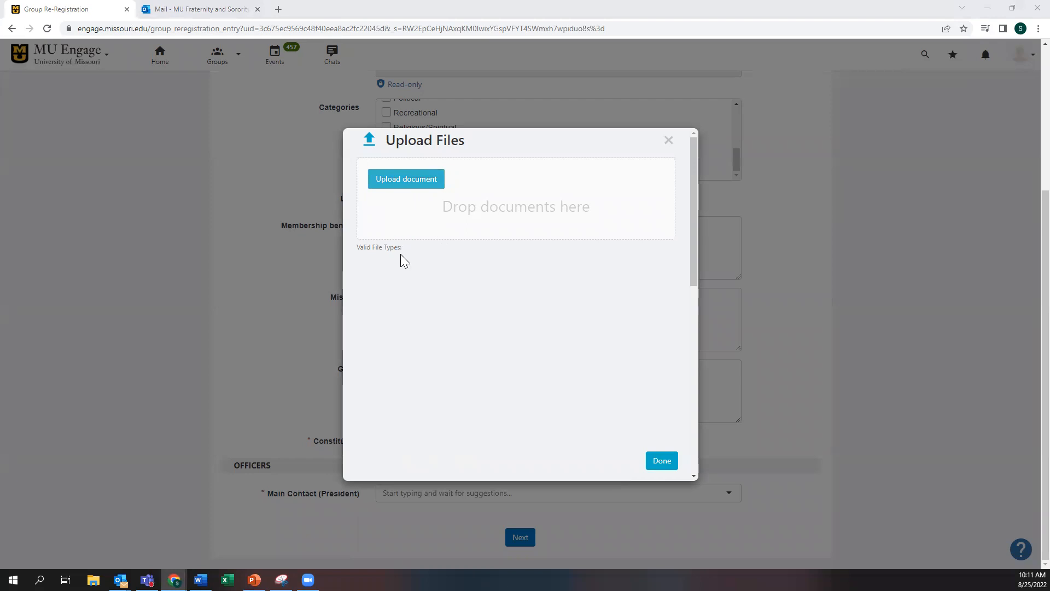
click(121, 184)
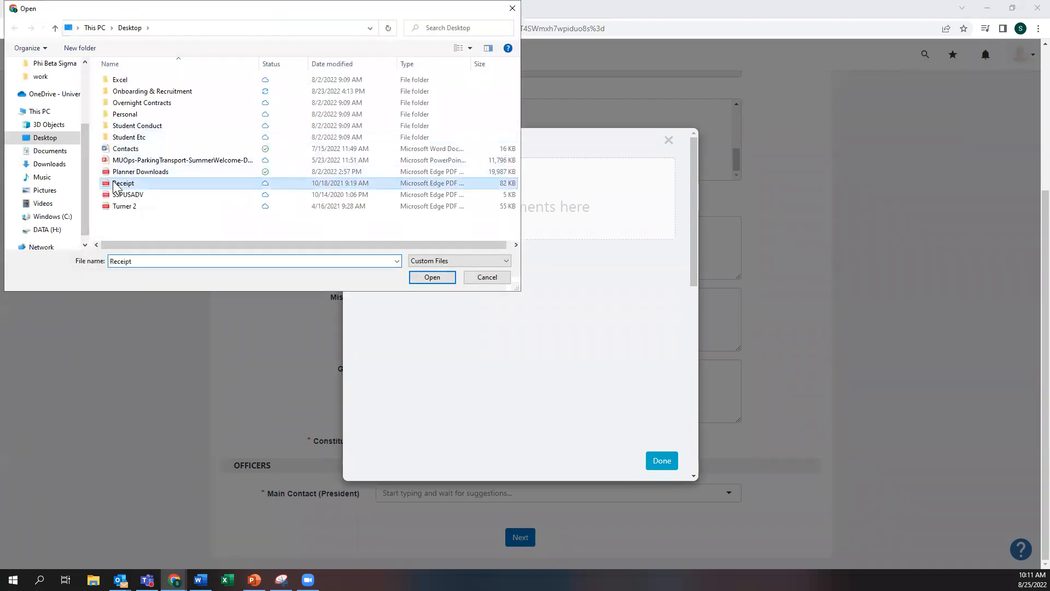
click(429, 277)
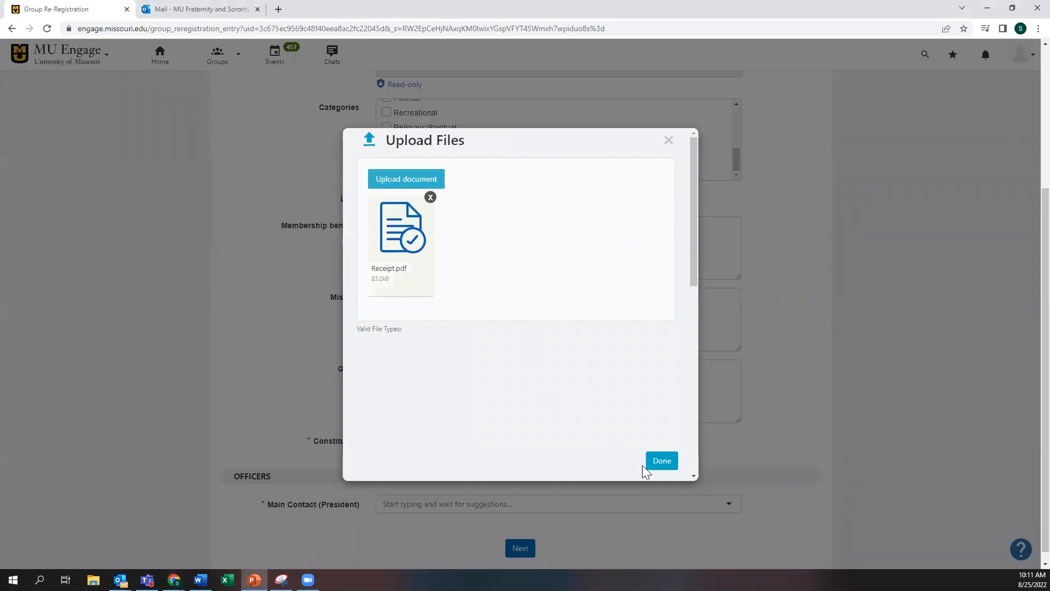
click(659, 462)
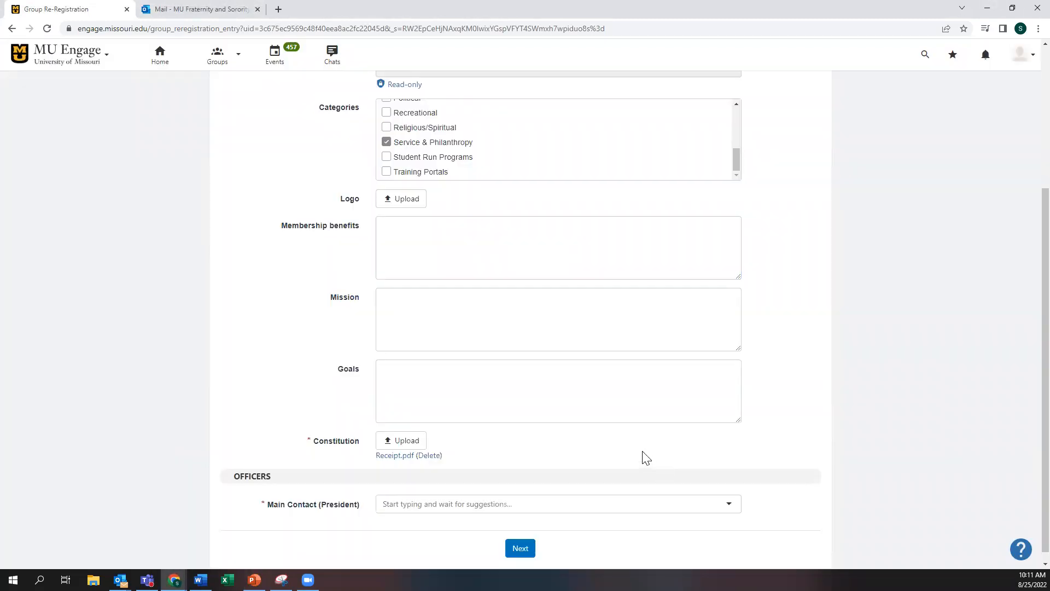
Step: Search for the president's user account, select it as Main Contact (President), and save the details
scroll(509, 419, down, 1)
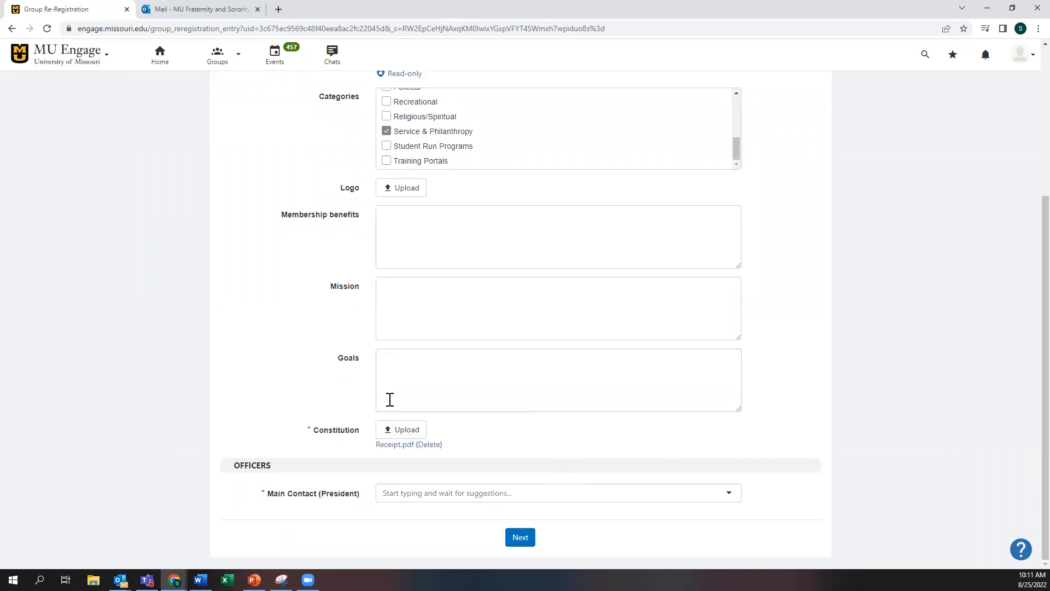
click(436, 498)
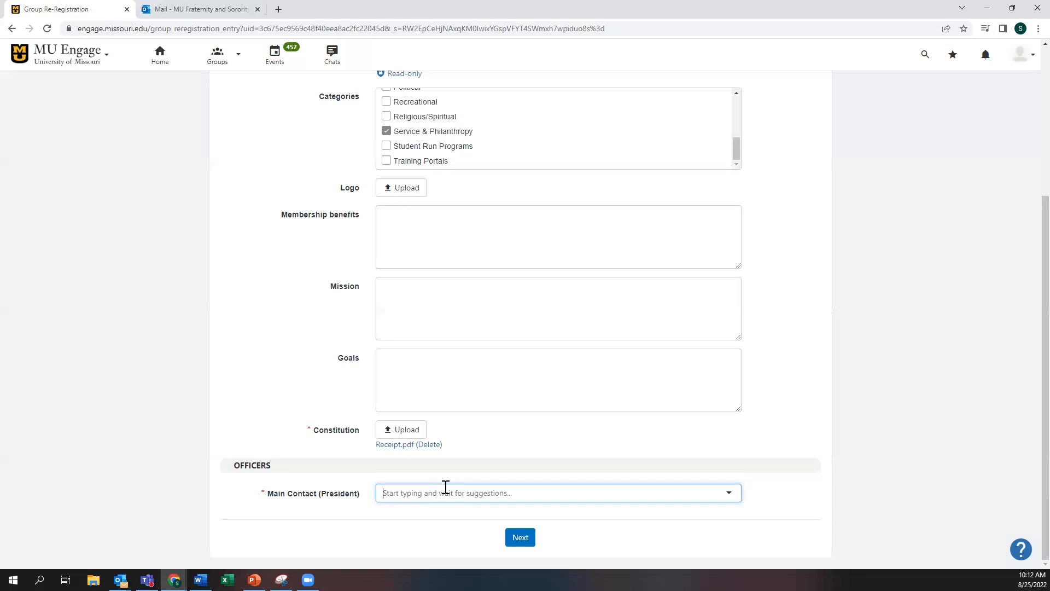
text(oldfather)
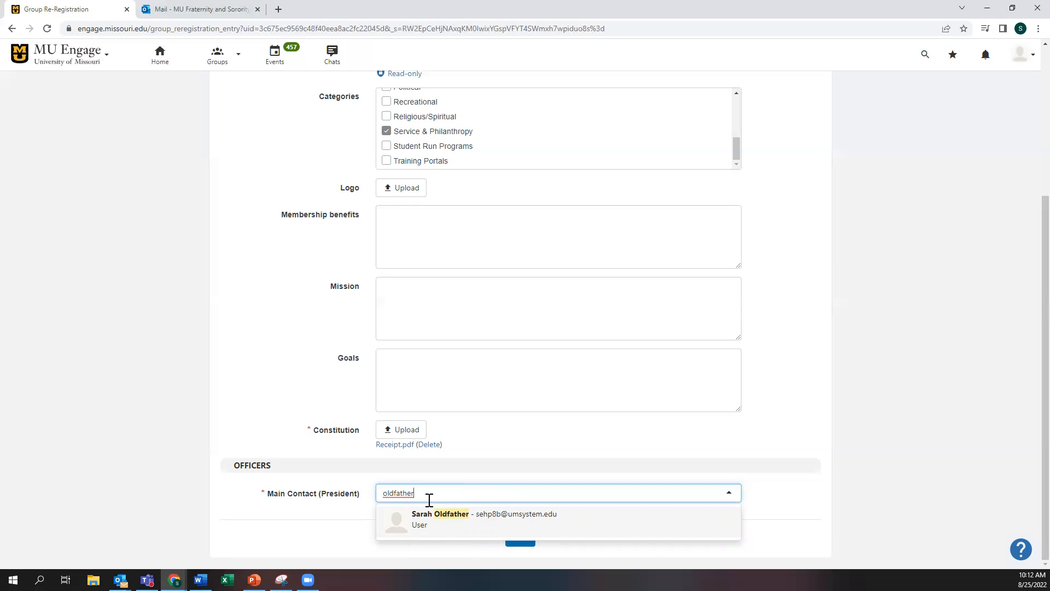
drag(428, 496, 347, 499)
drag(442, 494, 373, 494)
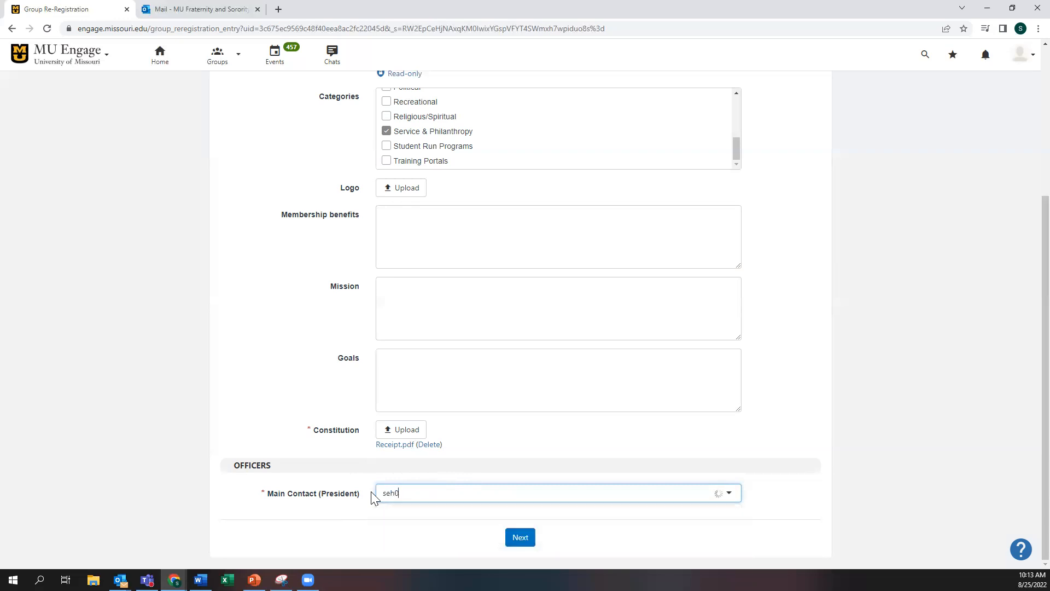
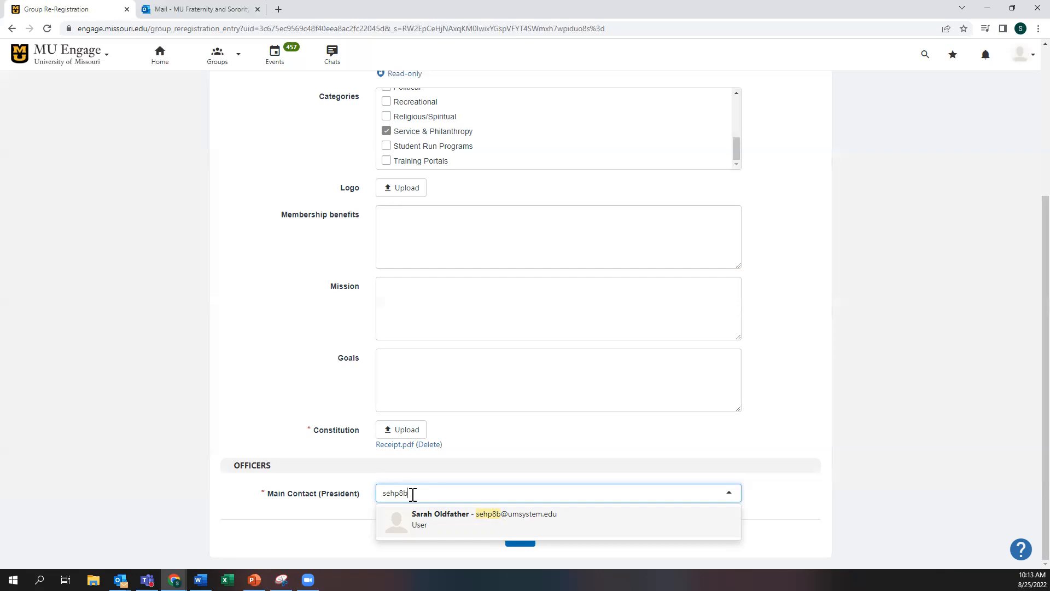
click(438, 530)
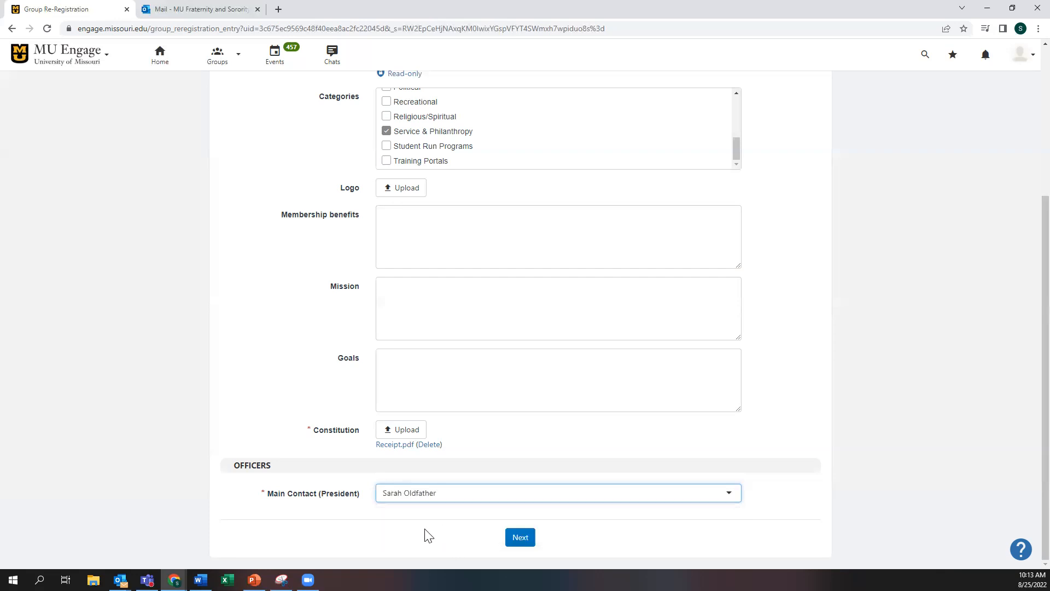
click(518, 543)
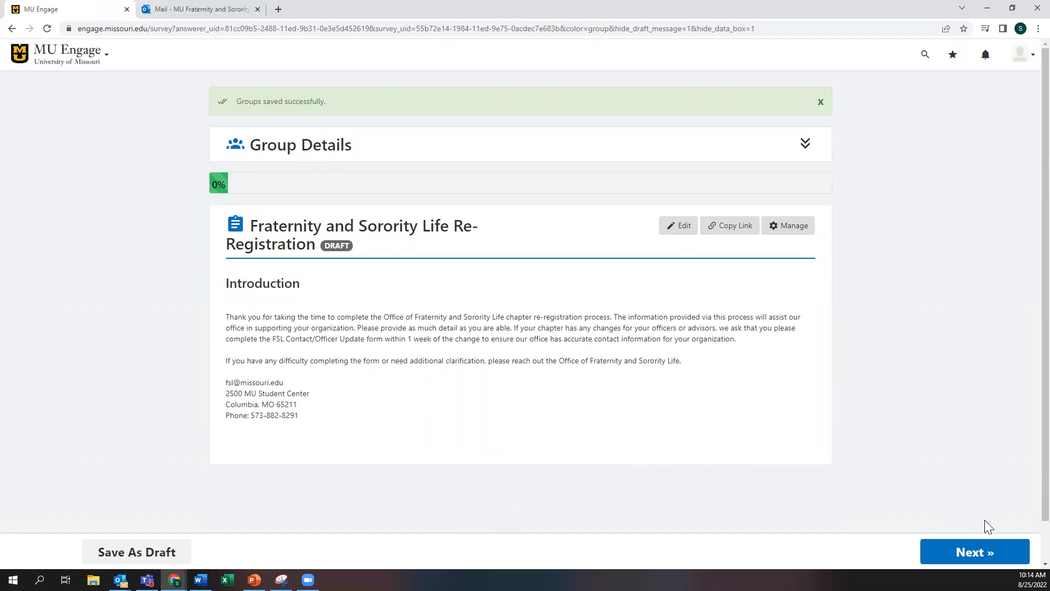
Step: Continue from the survey Introduction to the Chapter Information page
click(997, 554)
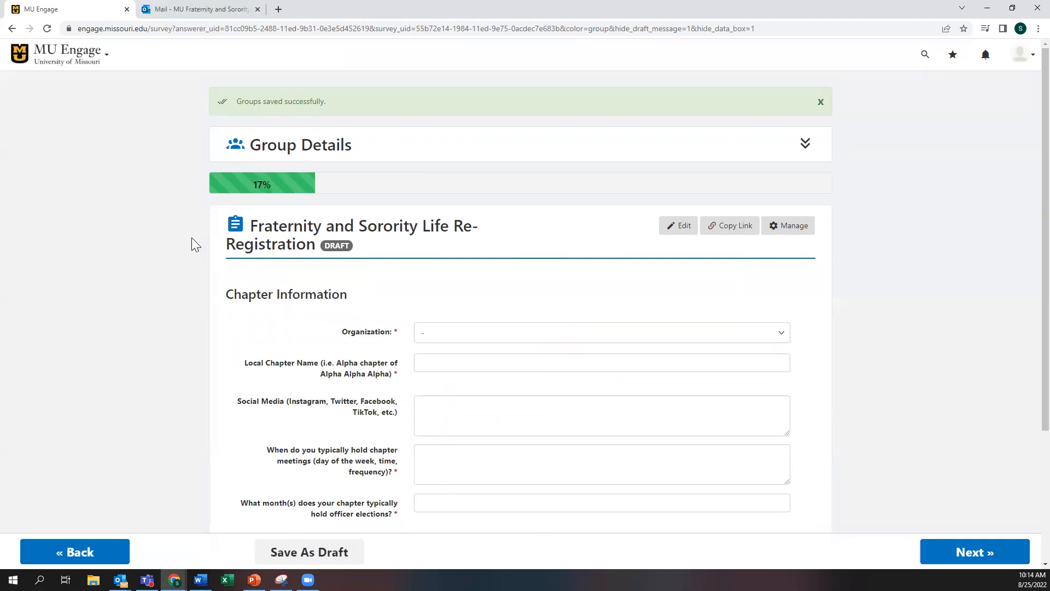
Step: Choose FSL Test as the Organization and enter 'MU FSL' as the Local Chapter Name
scroll(183, 243, down, 3)
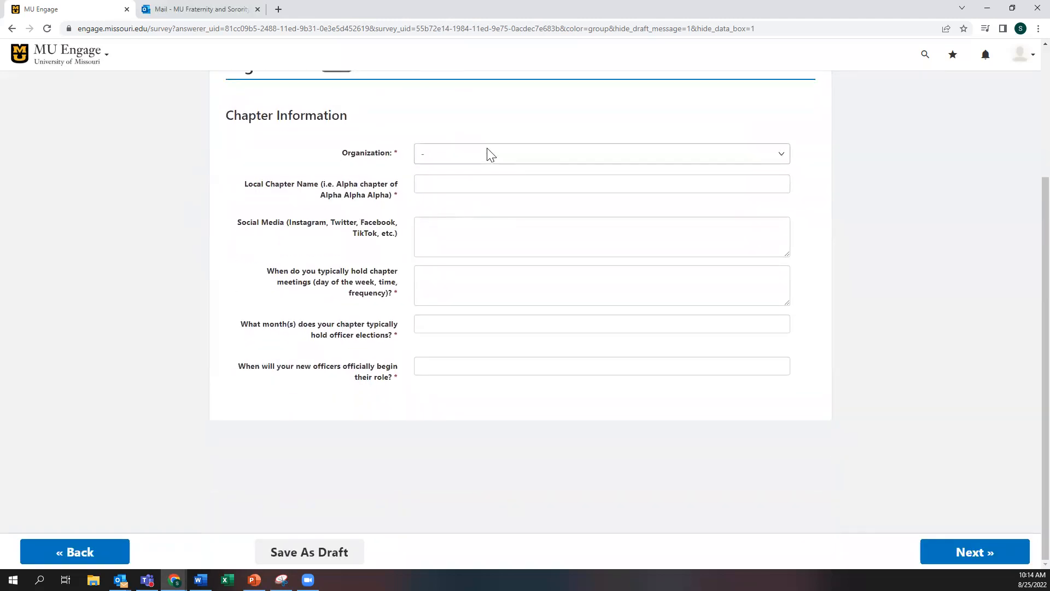
click(487, 155)
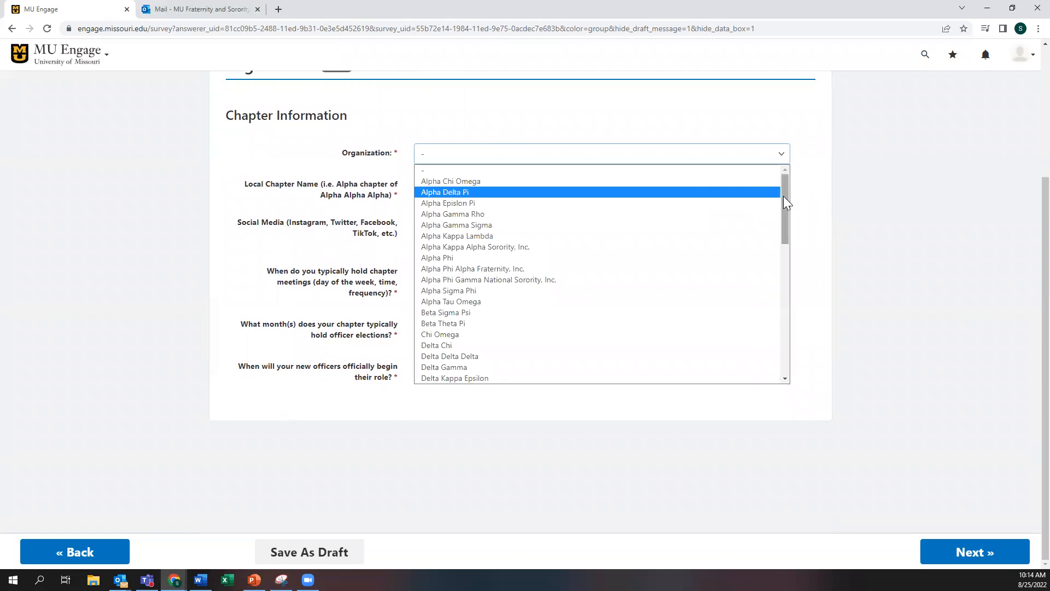
drag(783, 197, 783, 311)
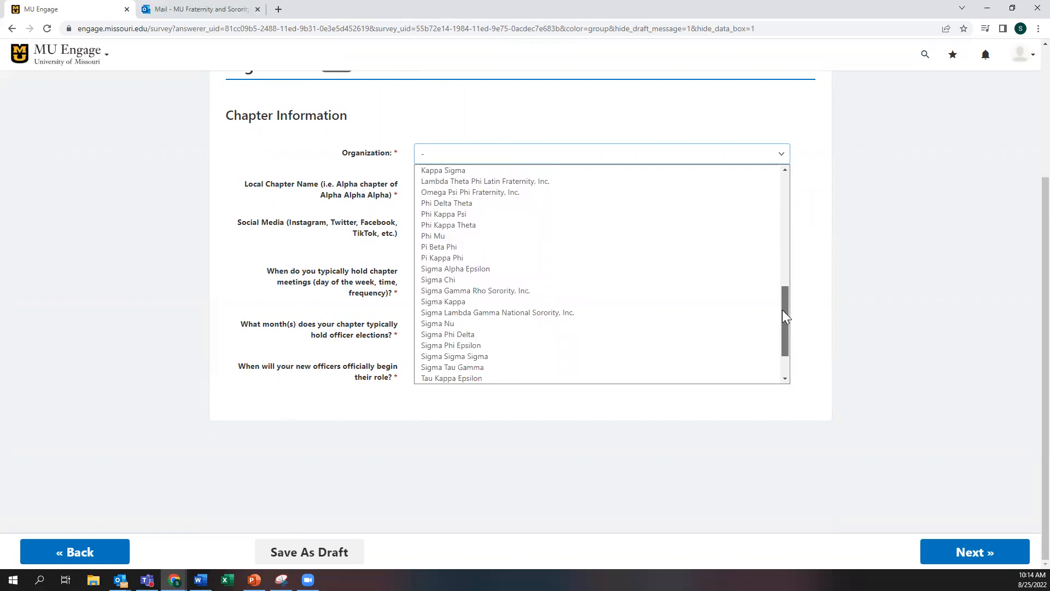
drag(782, 310, 786, 331)
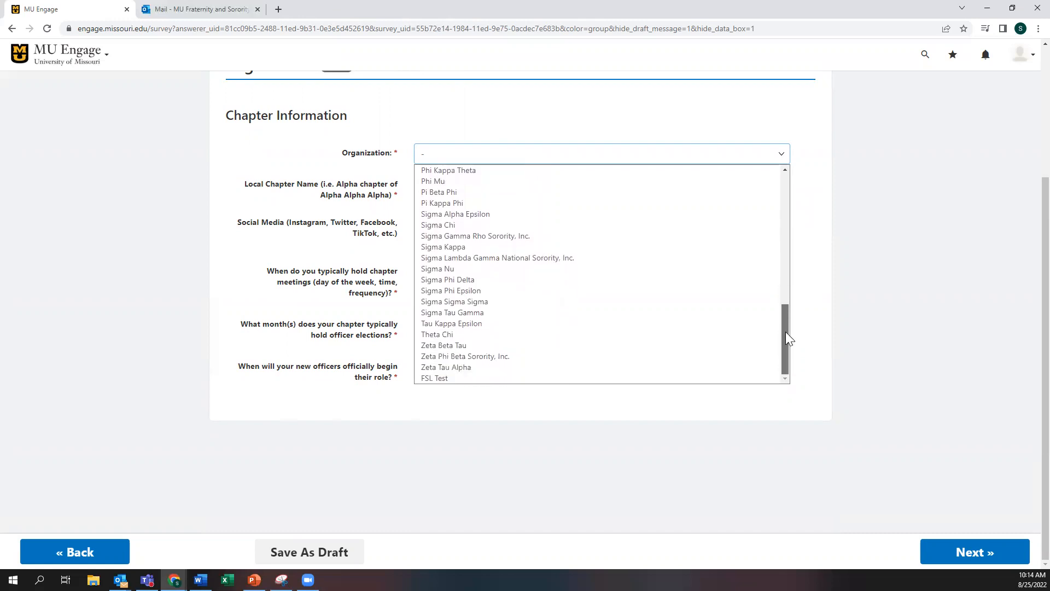
click(494, 379)
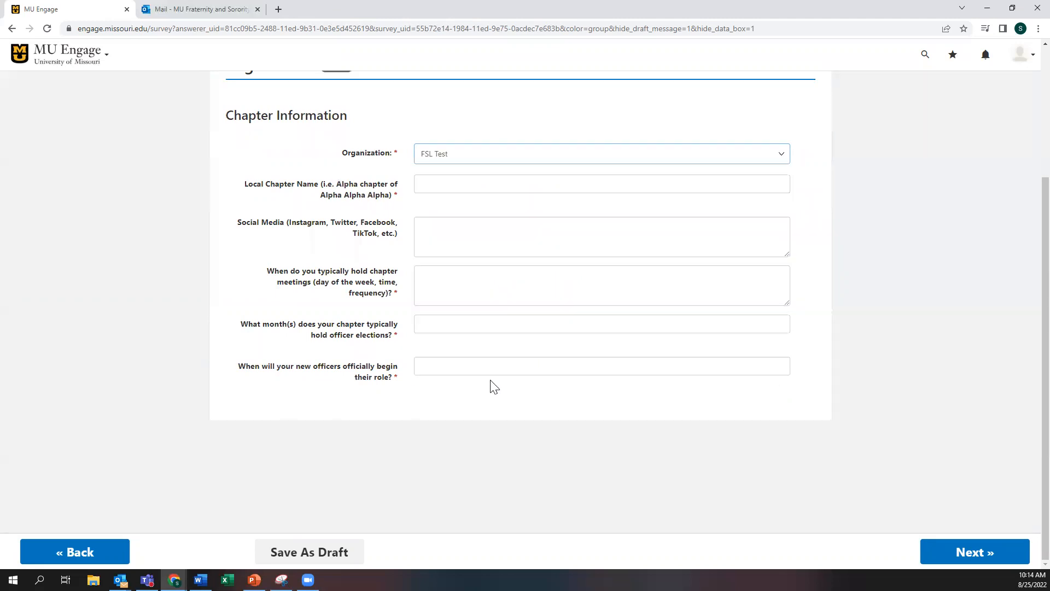
click(486, 185)
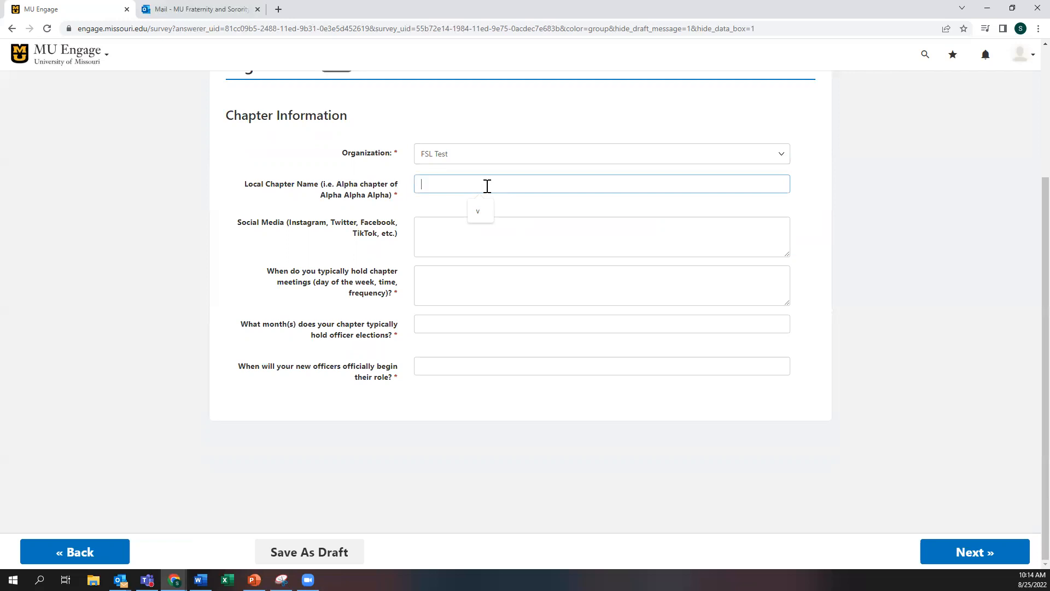
text(MU FSL)
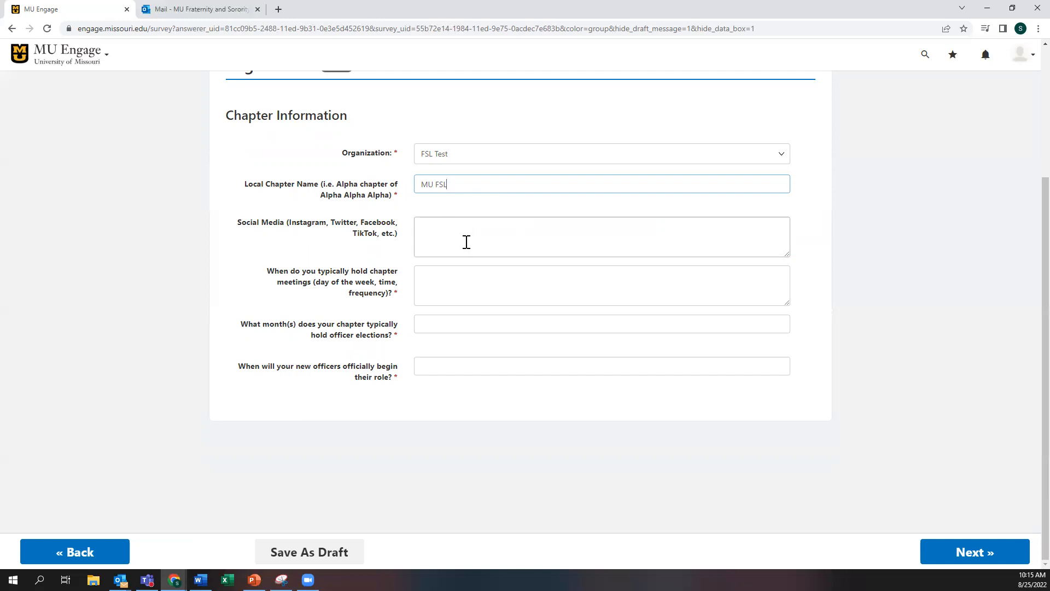
Step: Enter meetings 'Monday weekly 6PM', elections November, officers starting January, and save the page
click(488, 239)
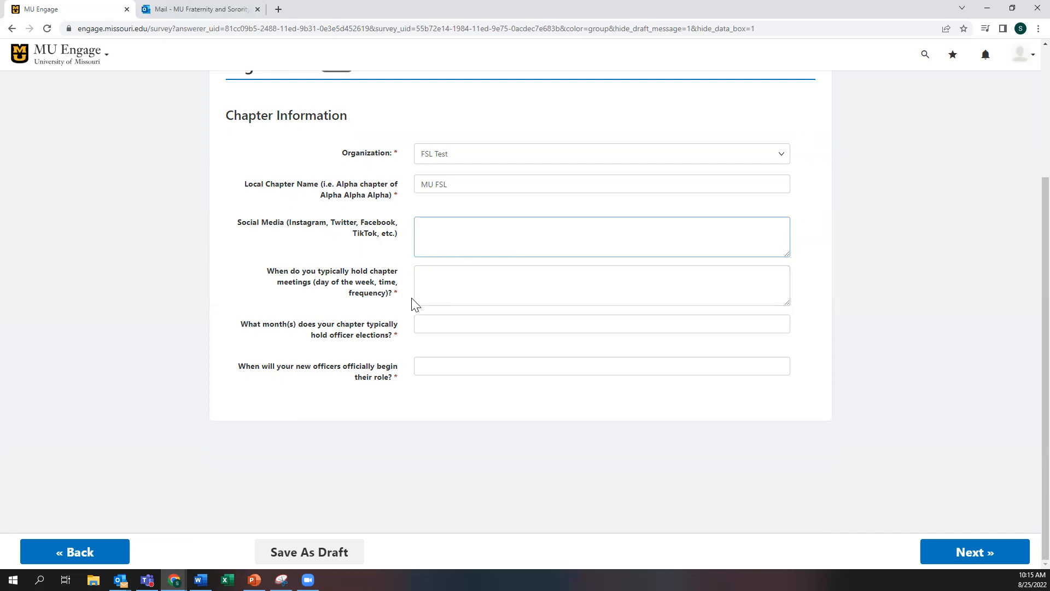
click(469, 286)
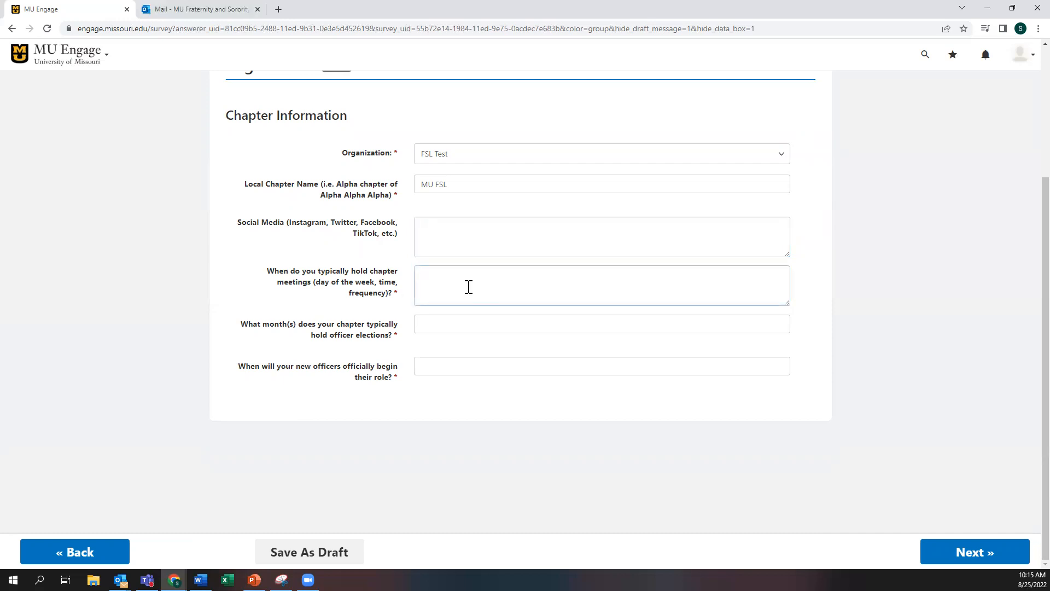
text(Monday weekly 6PM)
click(446, 326)
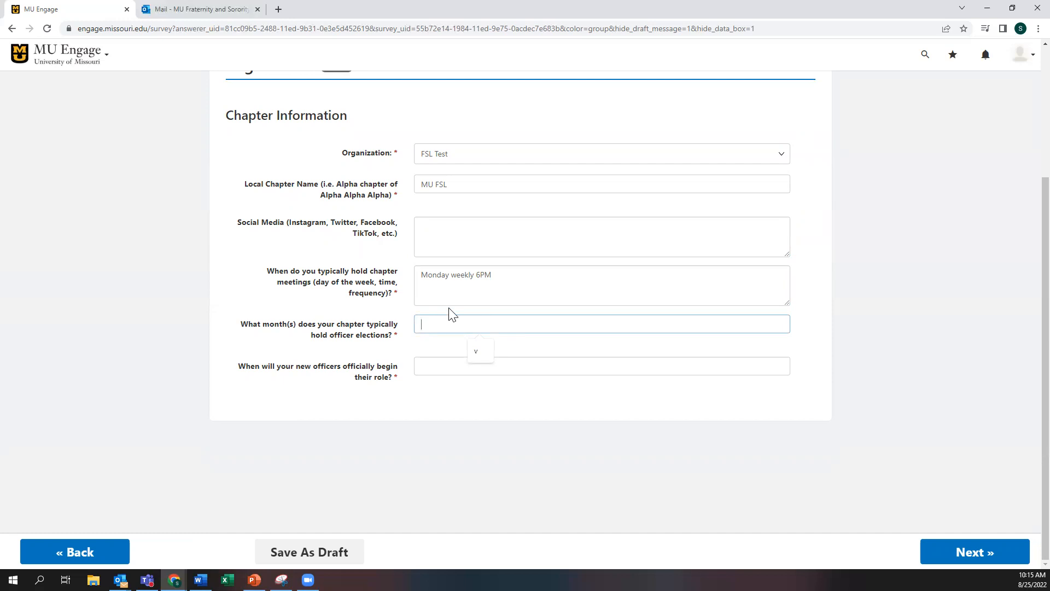
text(November)
click(464, 365)
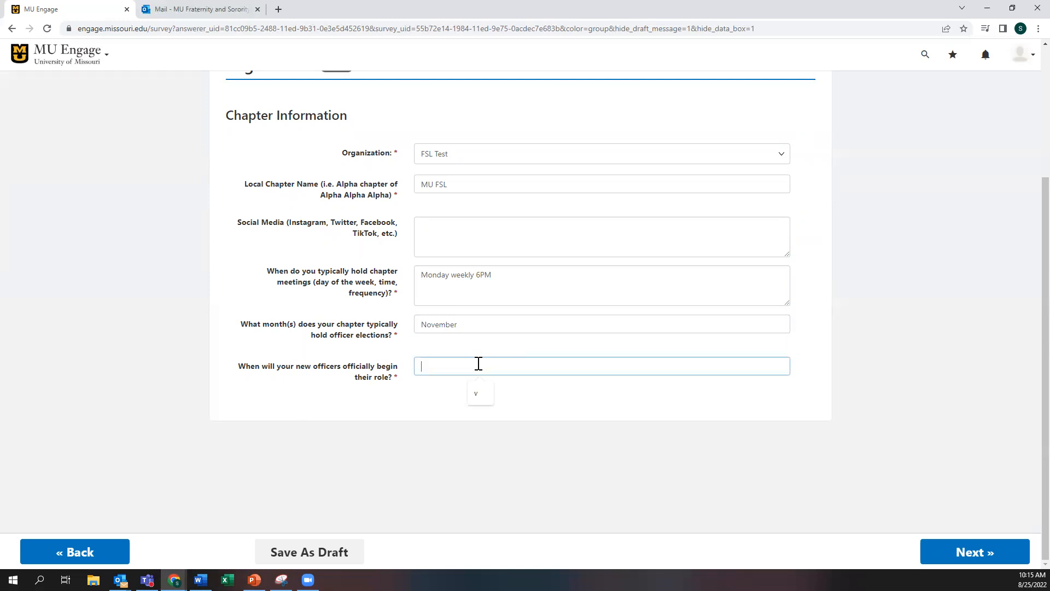
text(January)
click(994, 557)
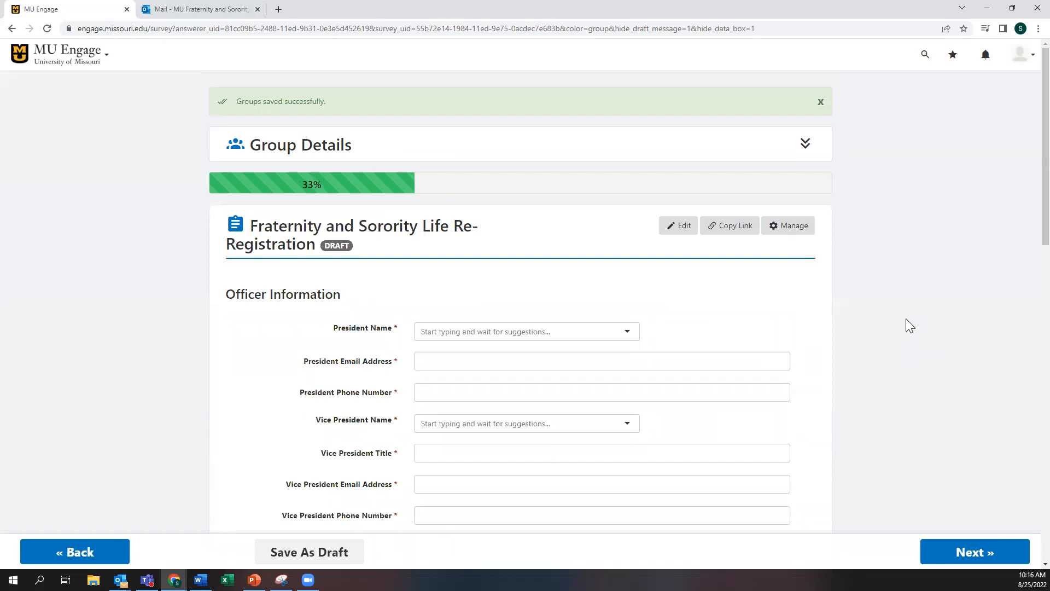
Step: Select the officer's account as President and enter the president's e-mail and phone number
scroll(914, 267, down, 3)
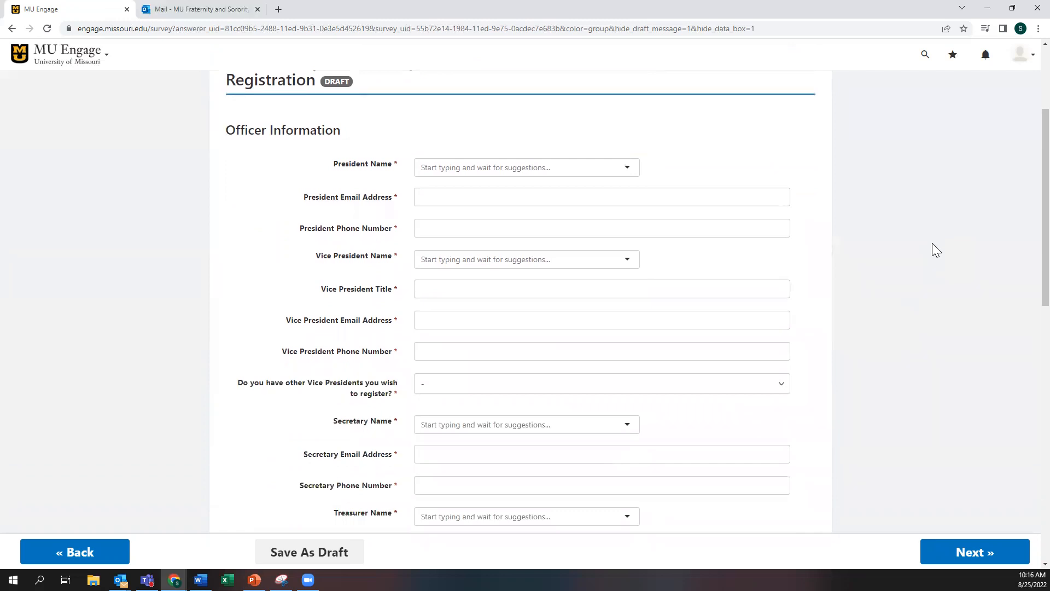
click(467, 168)
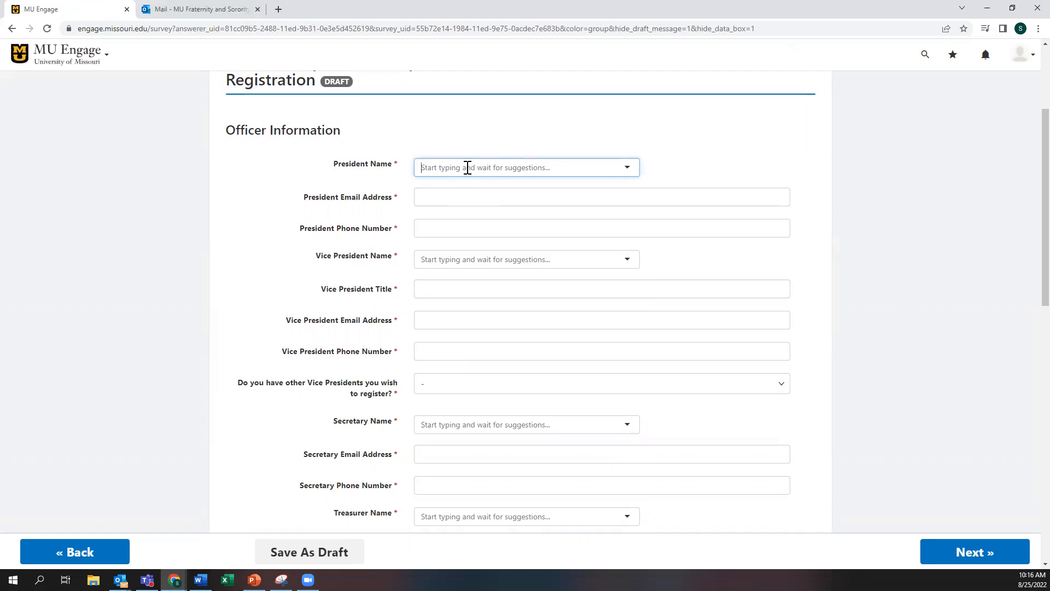
text(oldfather)
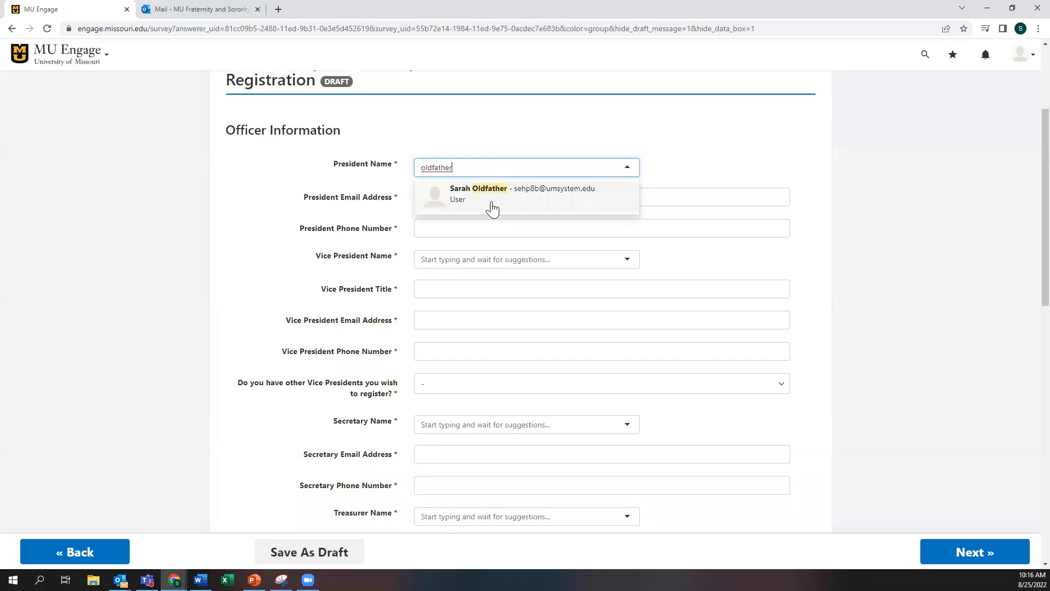
click(490, 210)
click(443, 201)
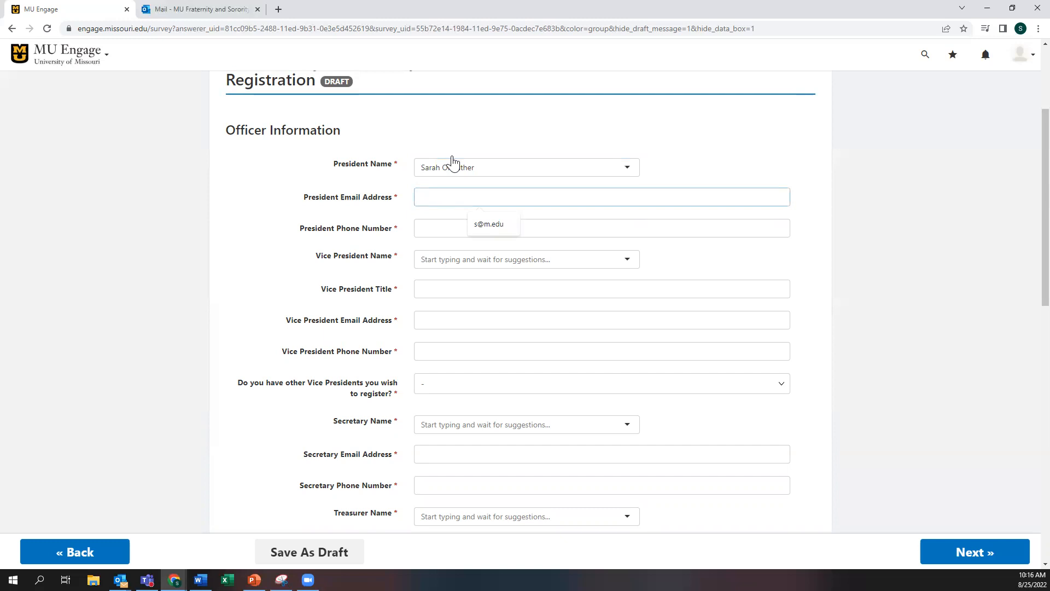
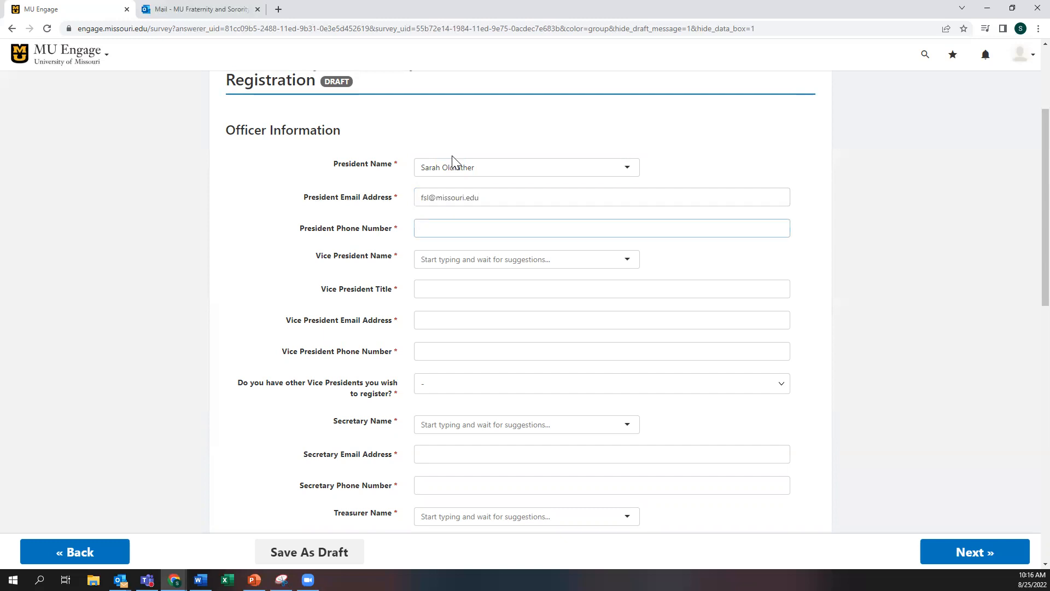
Step: Fill in the Vice President's name, title 'Vice President of Engagement', e-mail and phone number
scroll(463, 246, down, 1)
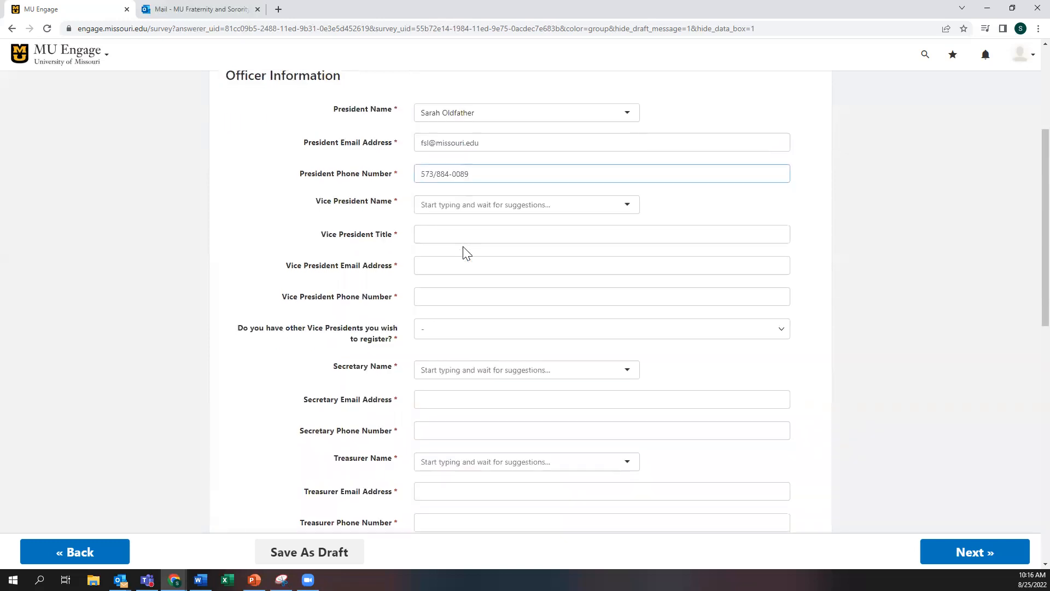
click(452, 206)
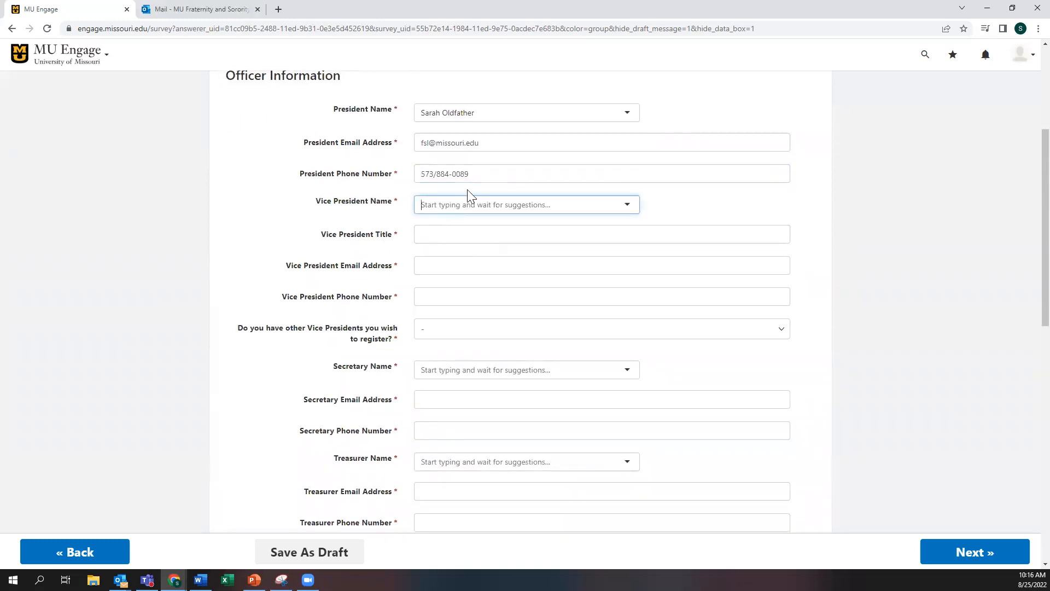
text(oldfather)
click(483, 227)
click(475, 229)
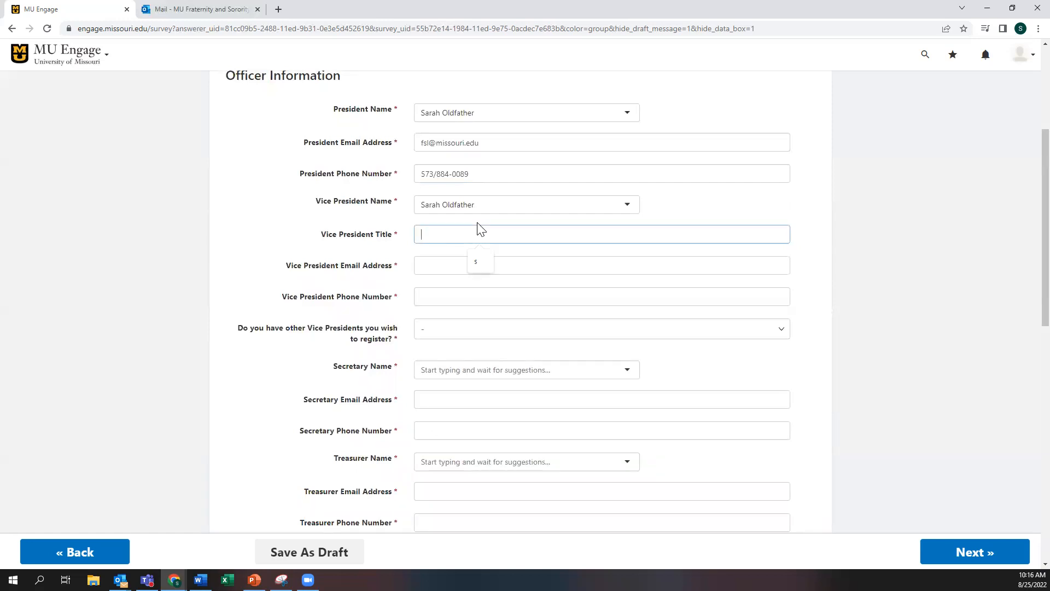
text(Vice President of Engagement)
click(479, 266)
key(Tab)
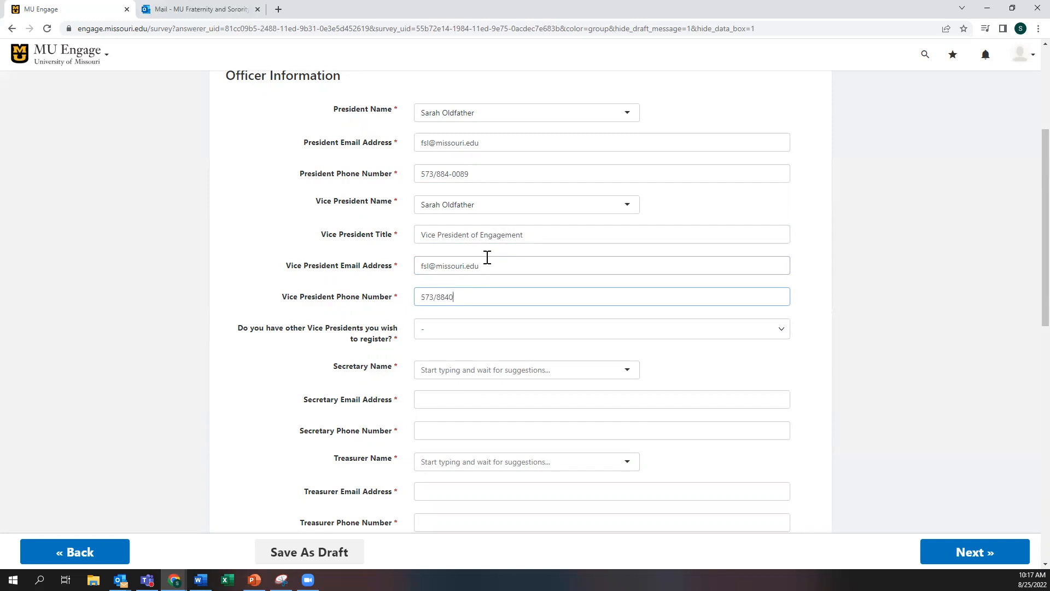
click(446, 335)
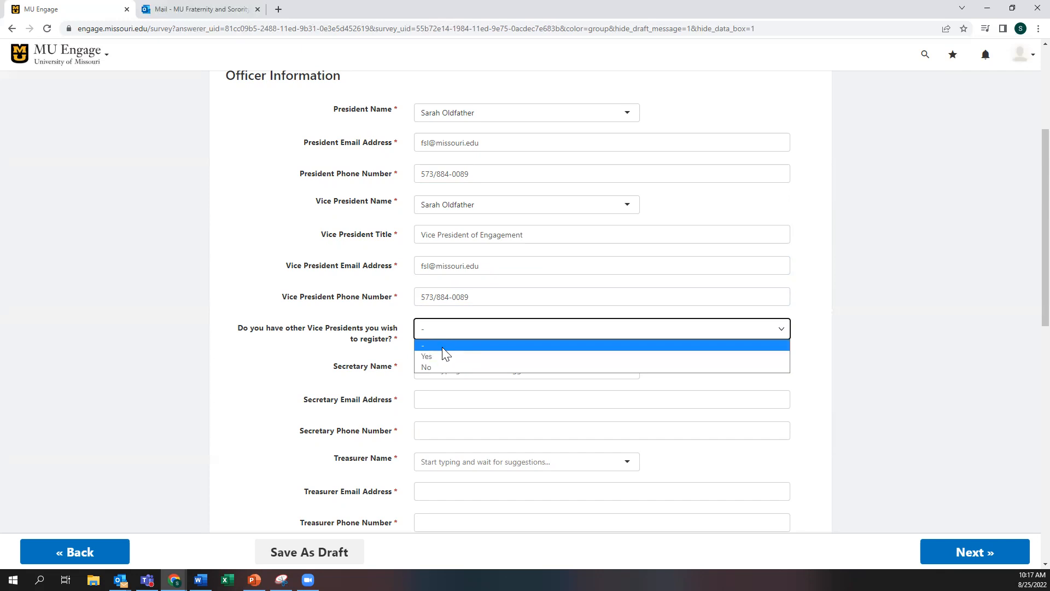
Step: Change the other-vice-presidents answer from Yes to No, revealing the Secretary fields
click(442, 356)
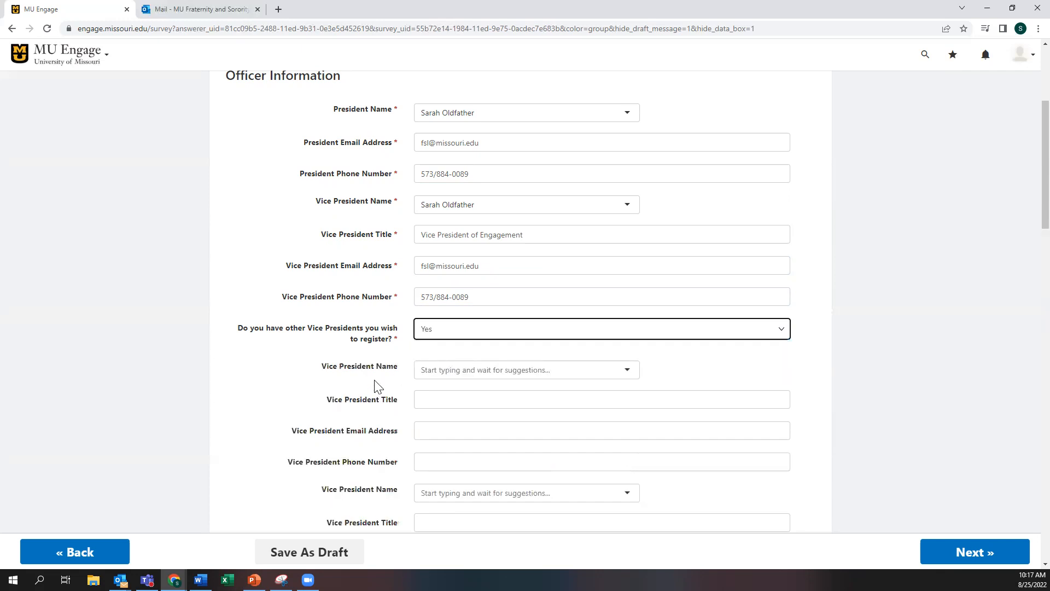
scroll(360, 377, down, 1)
scroll(361, 377, down, 4)
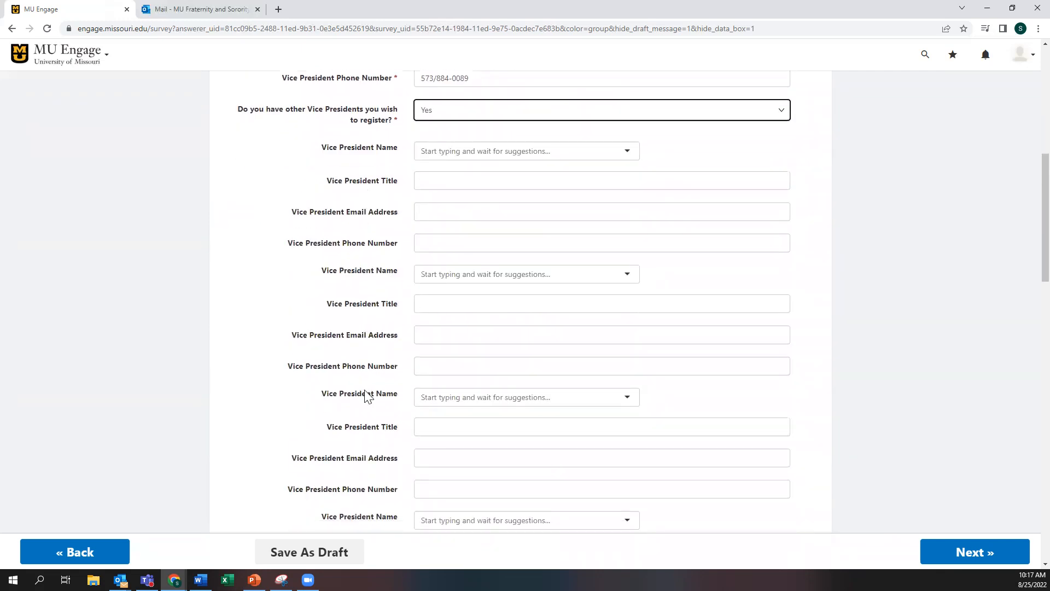
scroll(367, 410, up, 5)
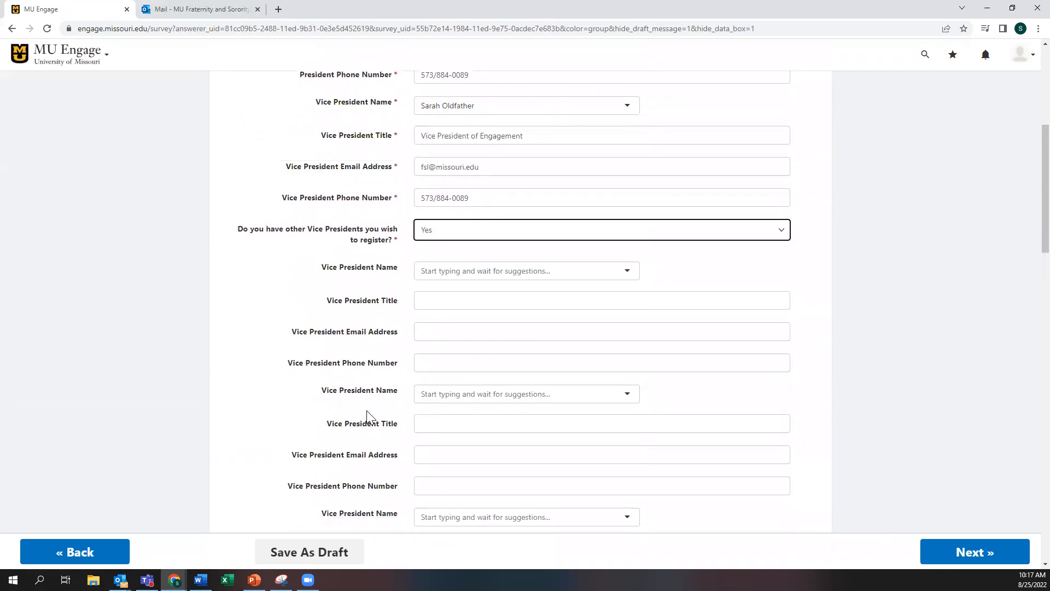
click(436, 323)
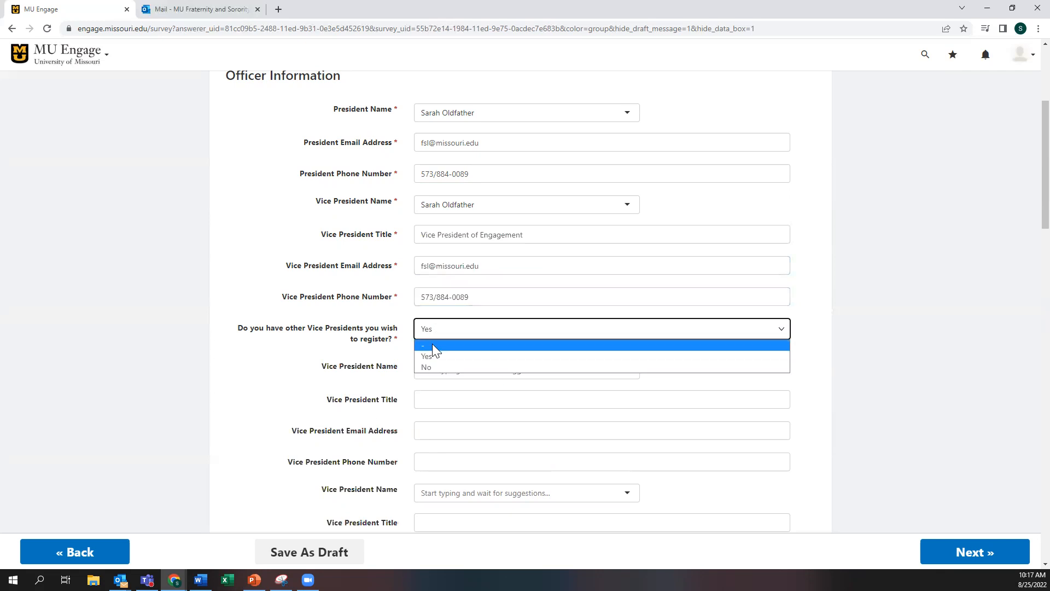
click(429, 365)
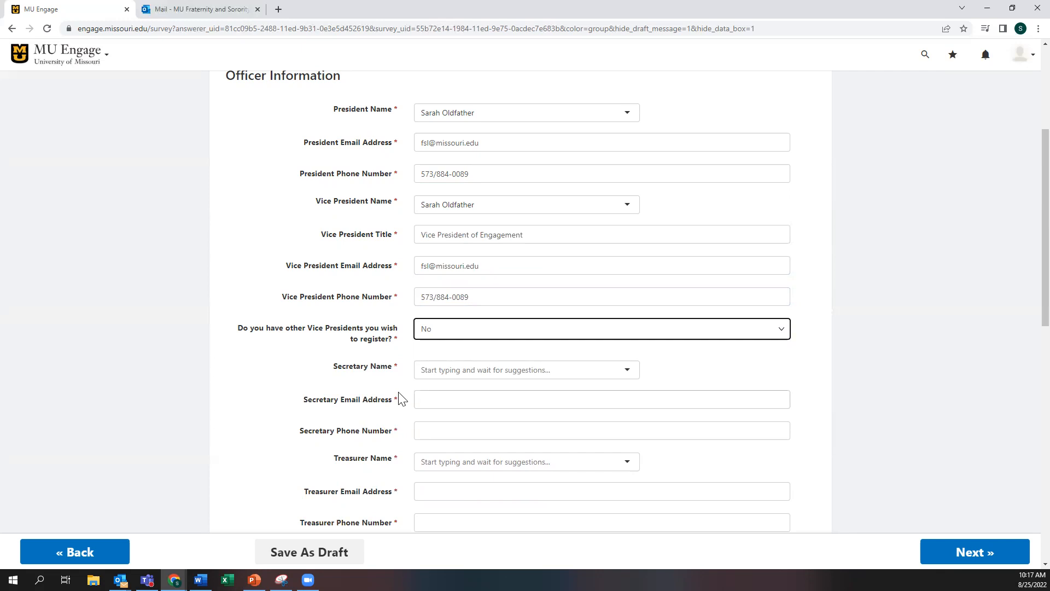
click(444, 370)
scroll(355, 345, down, 3)
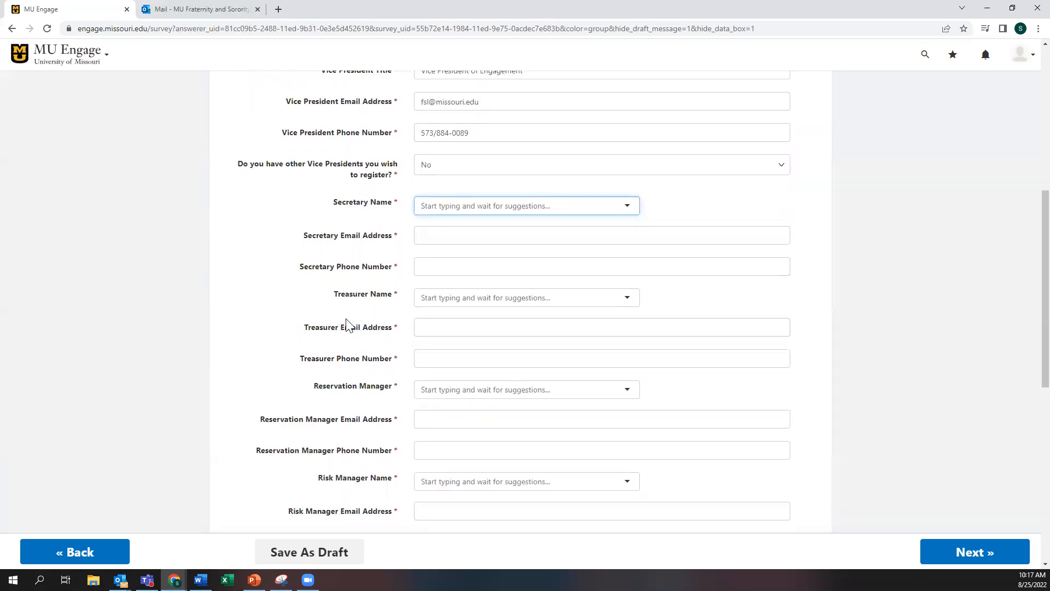
Step: Select the officer's account as Secretary and enter the secretary's e-mail and phone number
text(oldfather)
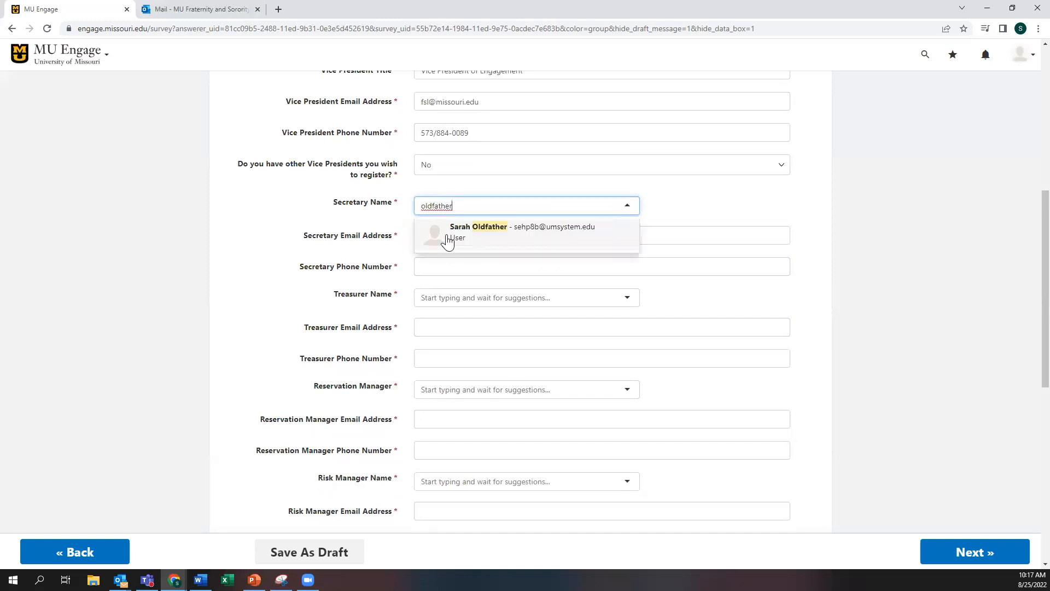
click(445, 237)
click(447, 235)
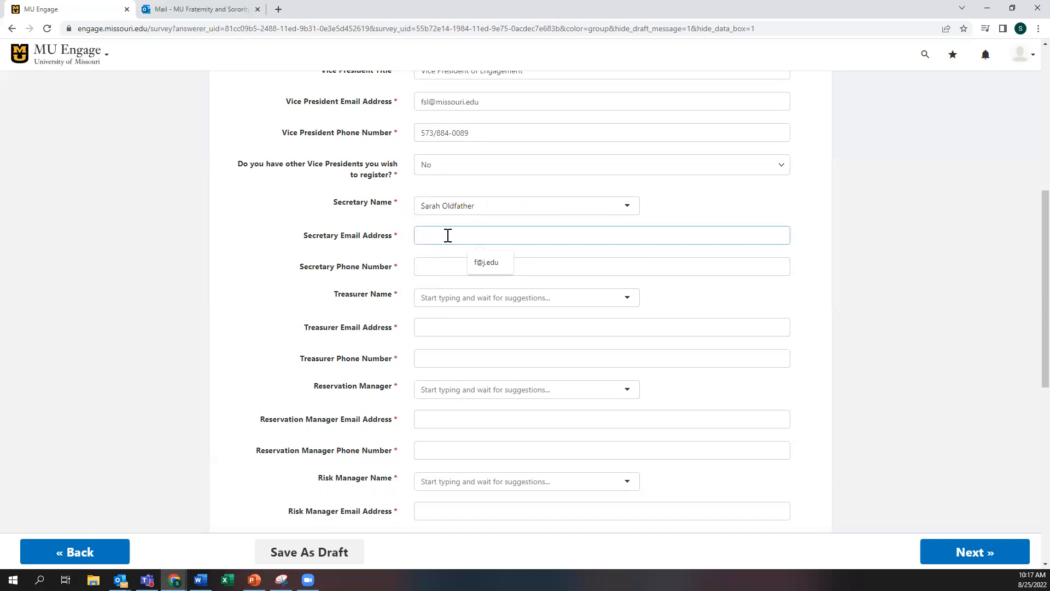
key(Tab)
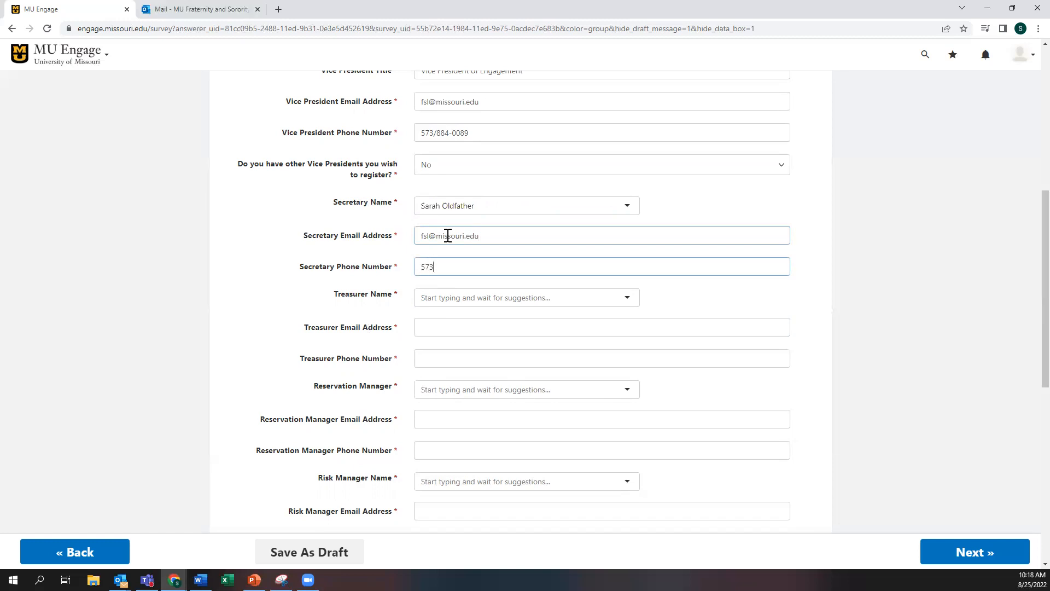
Step: Fill in the Treasurer's name, e-mail and phone number with the chapter contact details
click(450, 295)
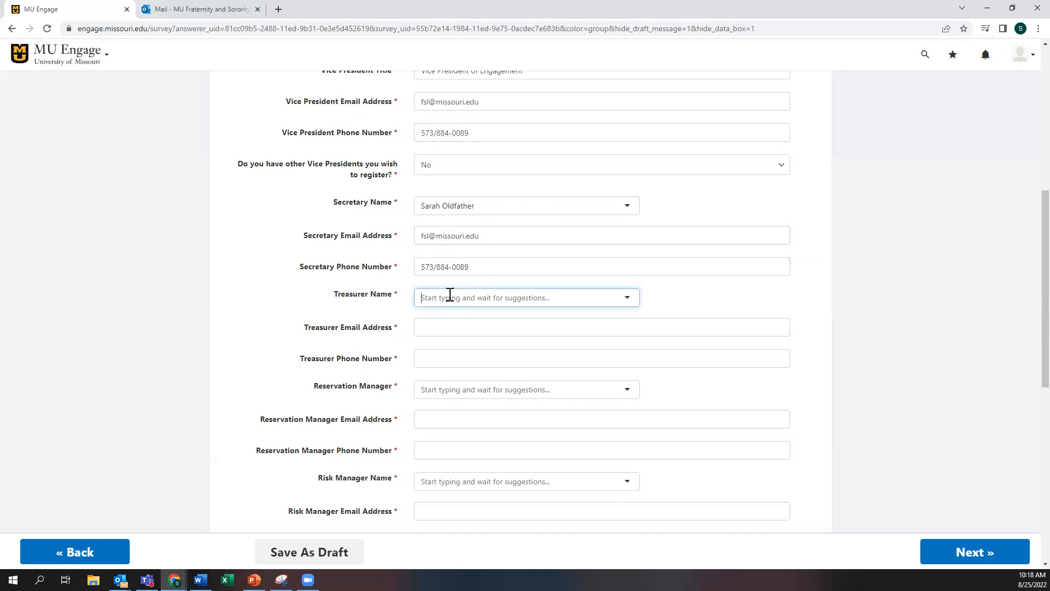
text(oldfather)
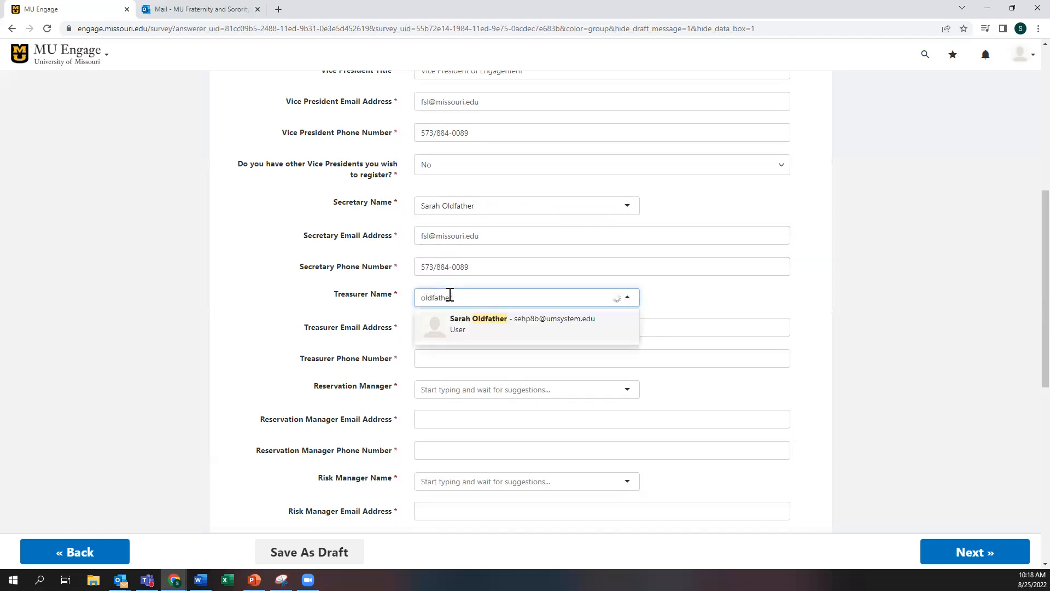
key(Return)
key(Tab)
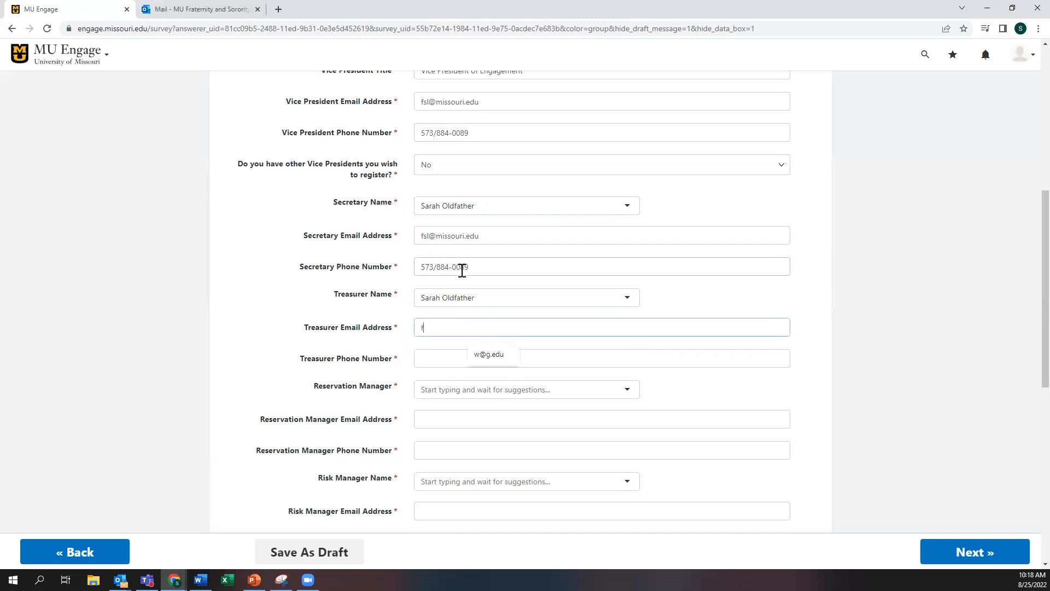
click(449, 351)
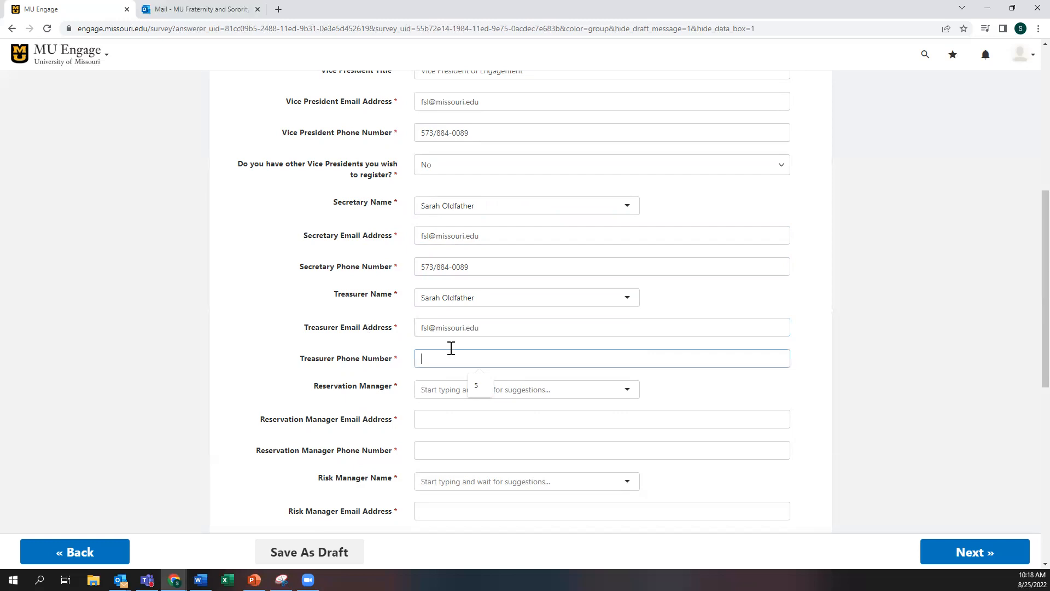
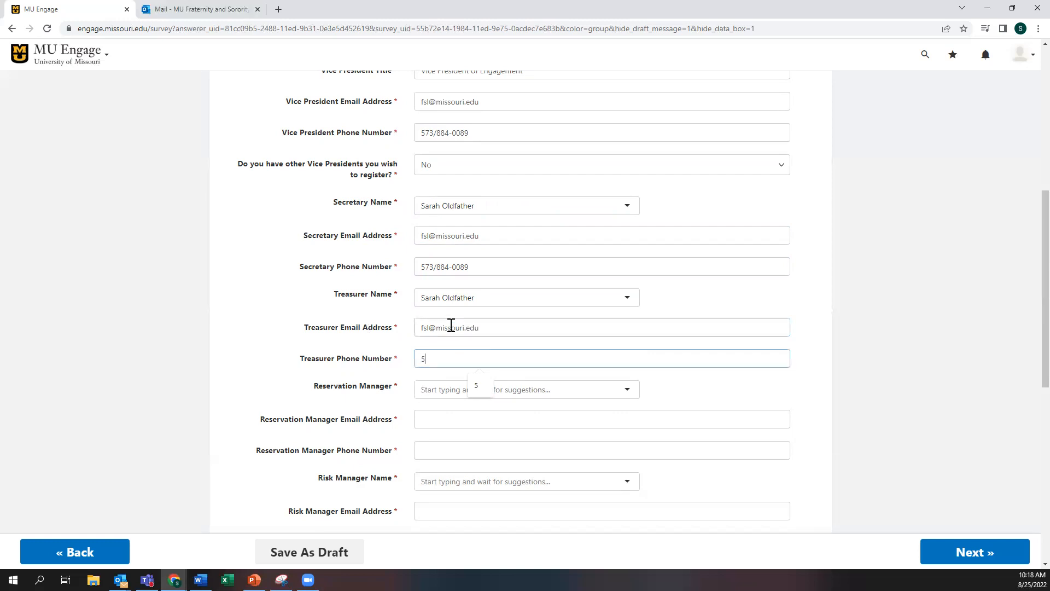
scroll(387, 334, down, 2)
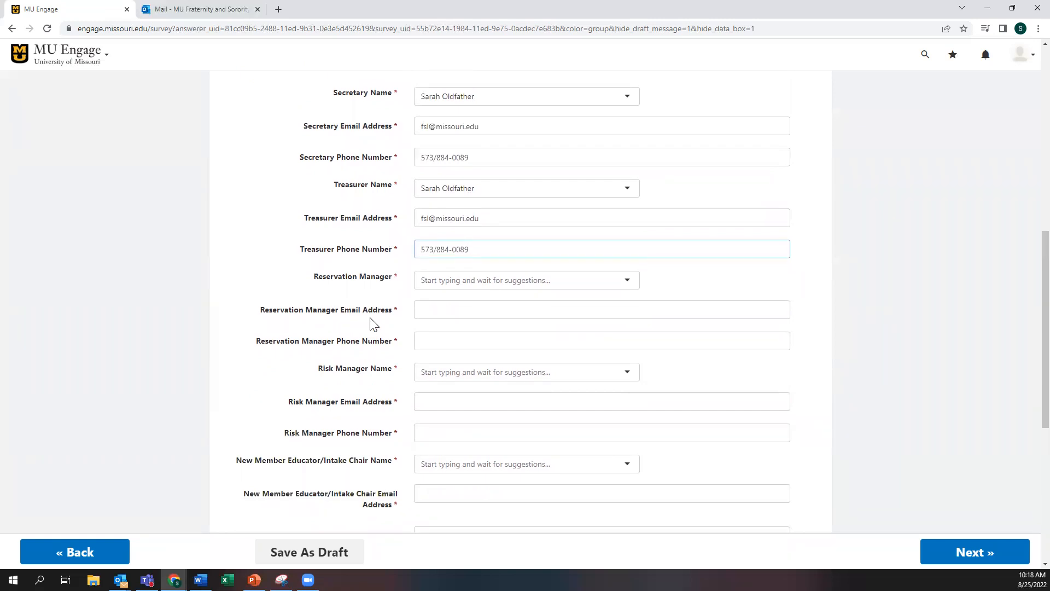
scroll(372, 315, down, 1)
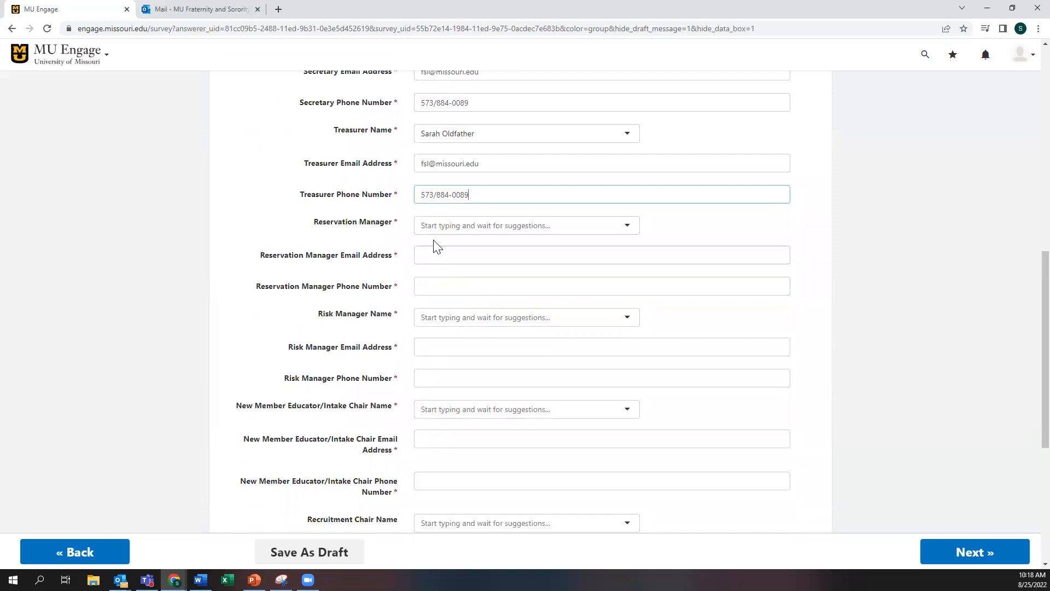
Step: Select the officer's account as Reservation Manager and enter its e-mail and phone number
click(446, 225)
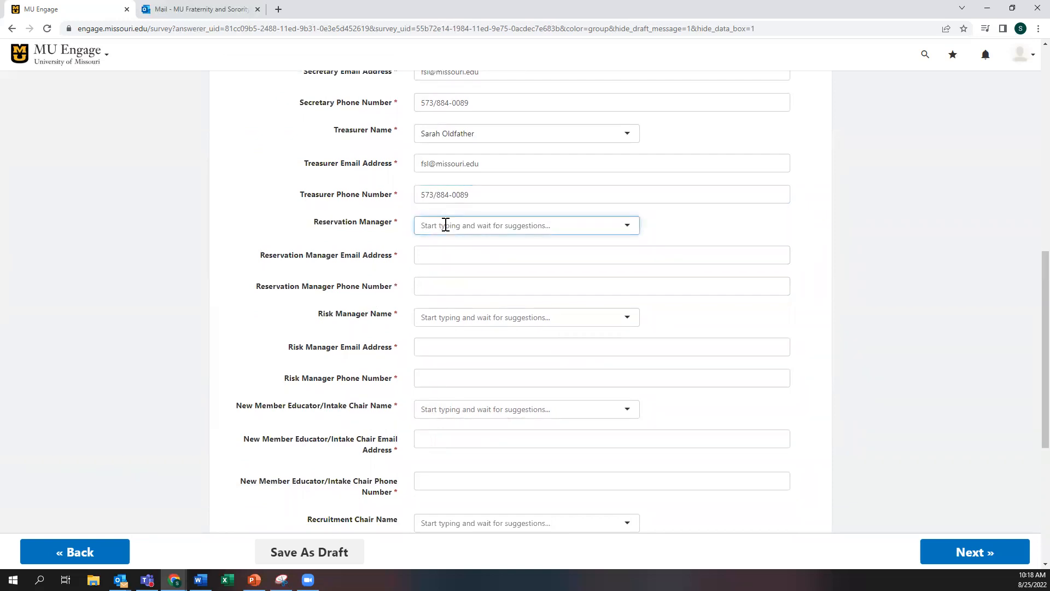
text(oldfather)
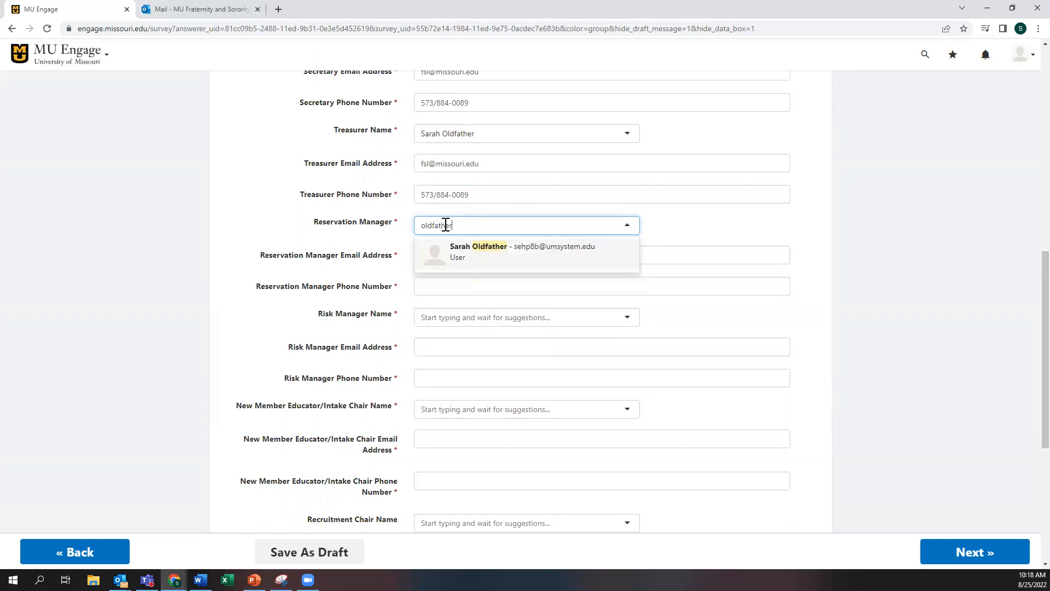
click(460, 256)
click(446, 255)
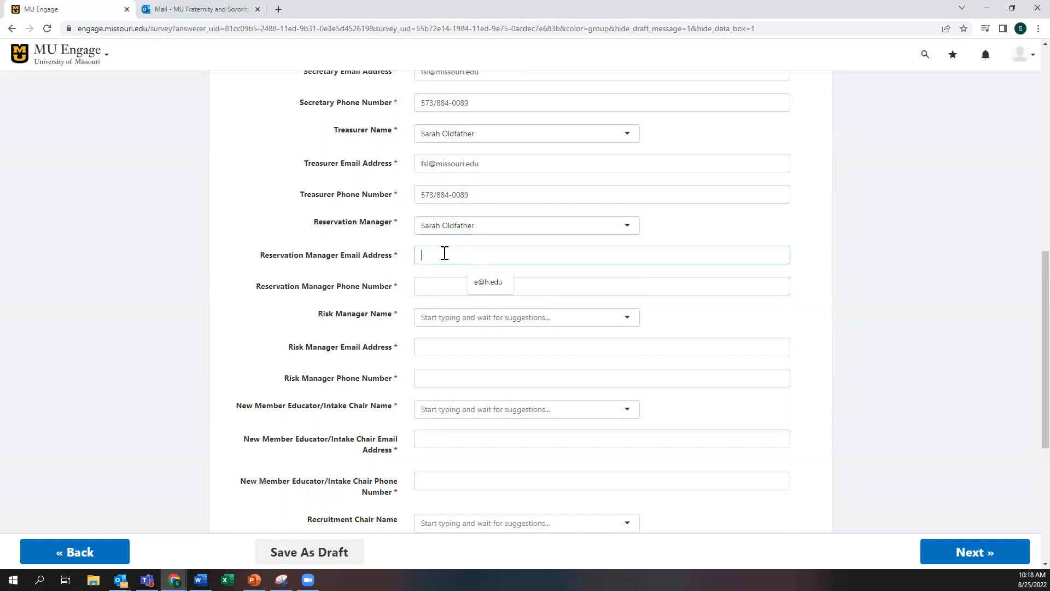
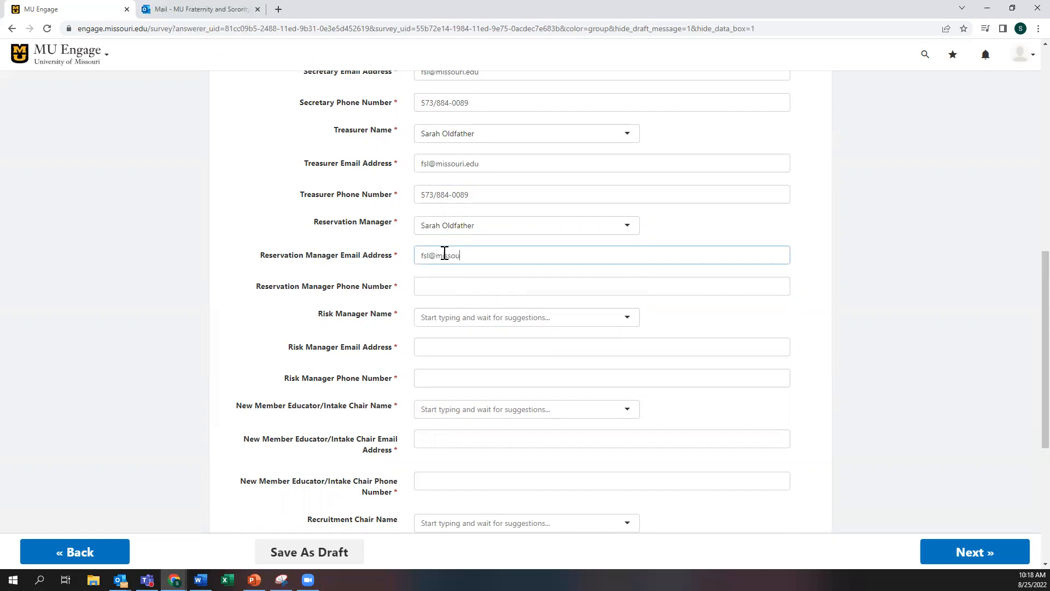
click(452, 285)
Step: Select the officer's account as Risk Manager and enter the office phone number
click(457, 316)
text(oldfather)
click(479, 349)
click(482, 340)
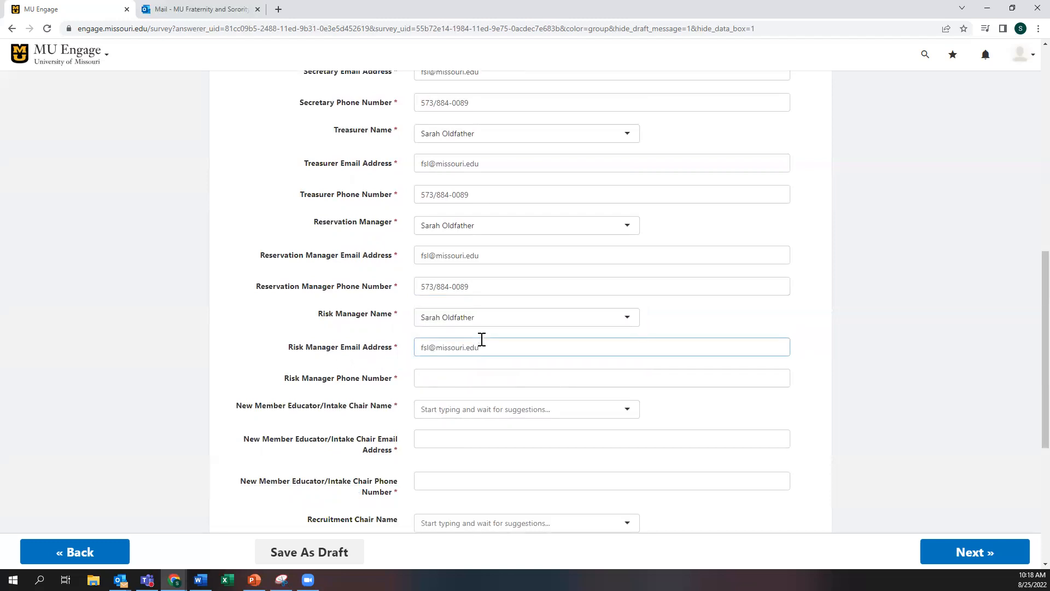
click(495, 376)
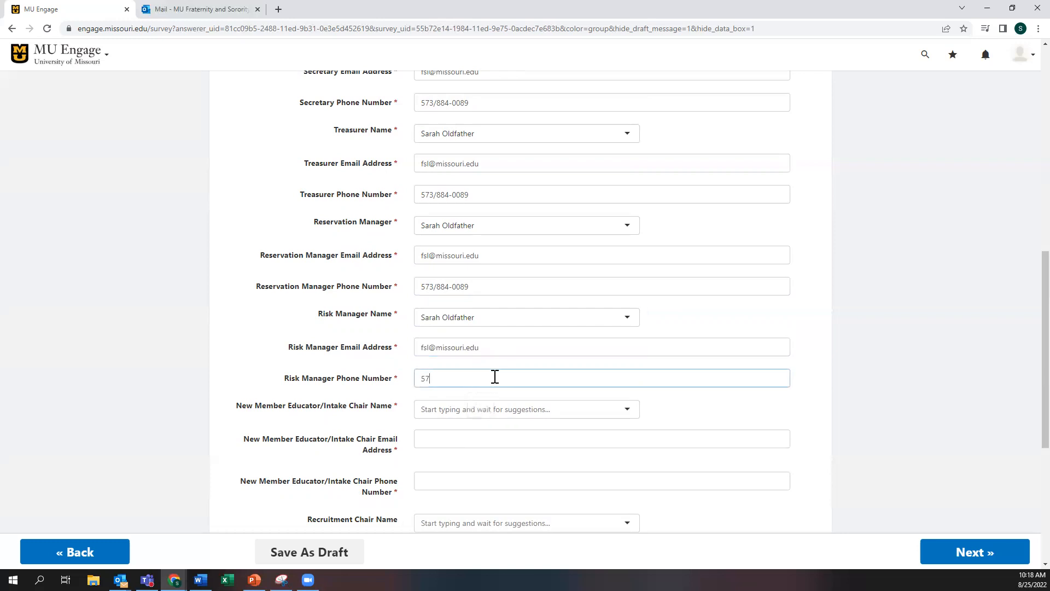
scroll(371, 353, down, 1)
scroll(371, 353, down, 1)
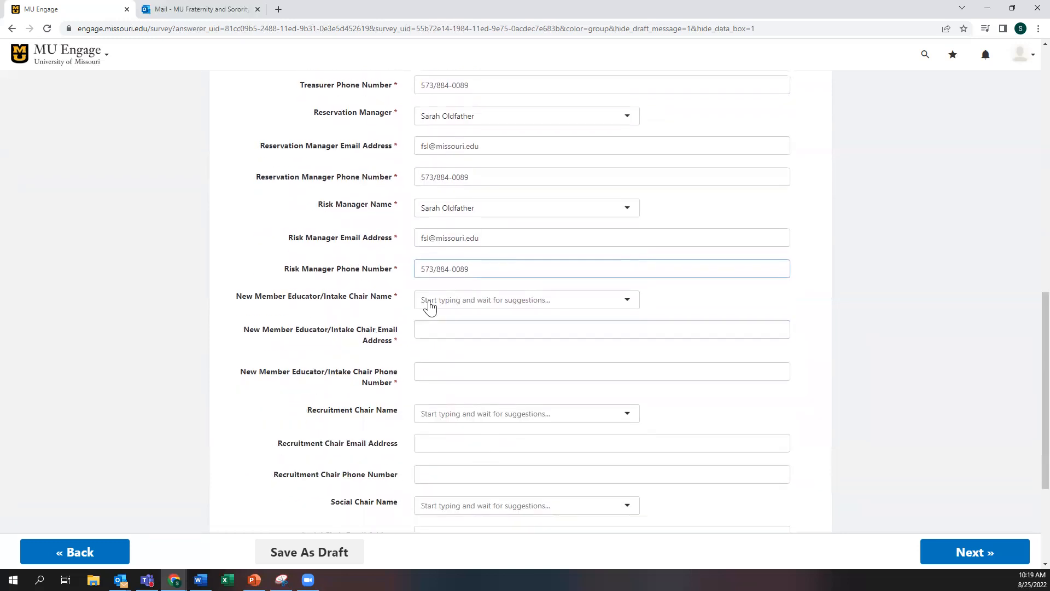
Step: Pick the Intake Chair from the surname suggestions, then enter the office e-mail and phone number
click(462, 298)
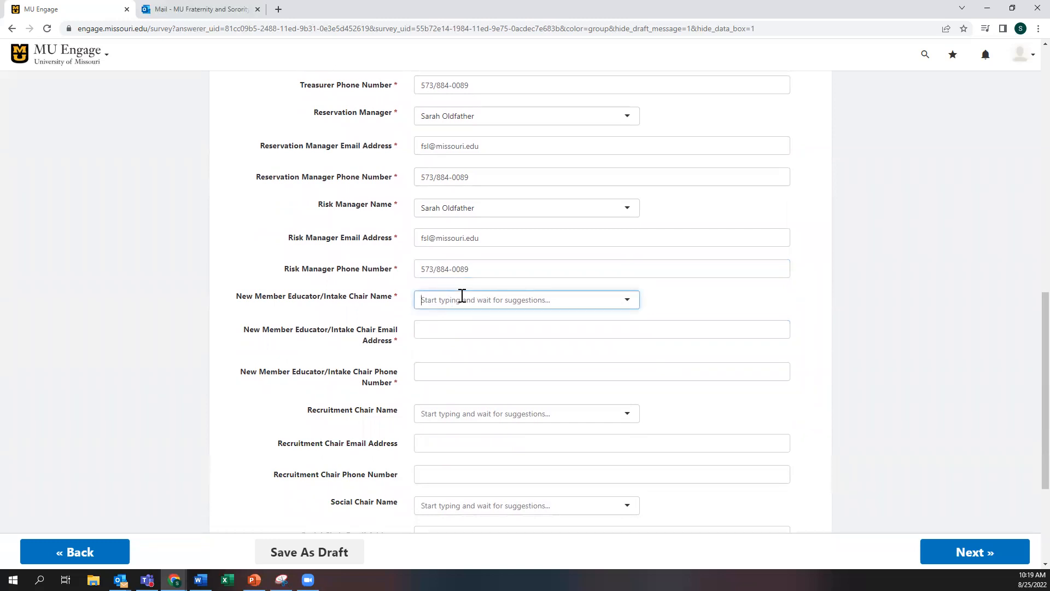
text(oldfather)
click(465, 326)
click(466, 328)
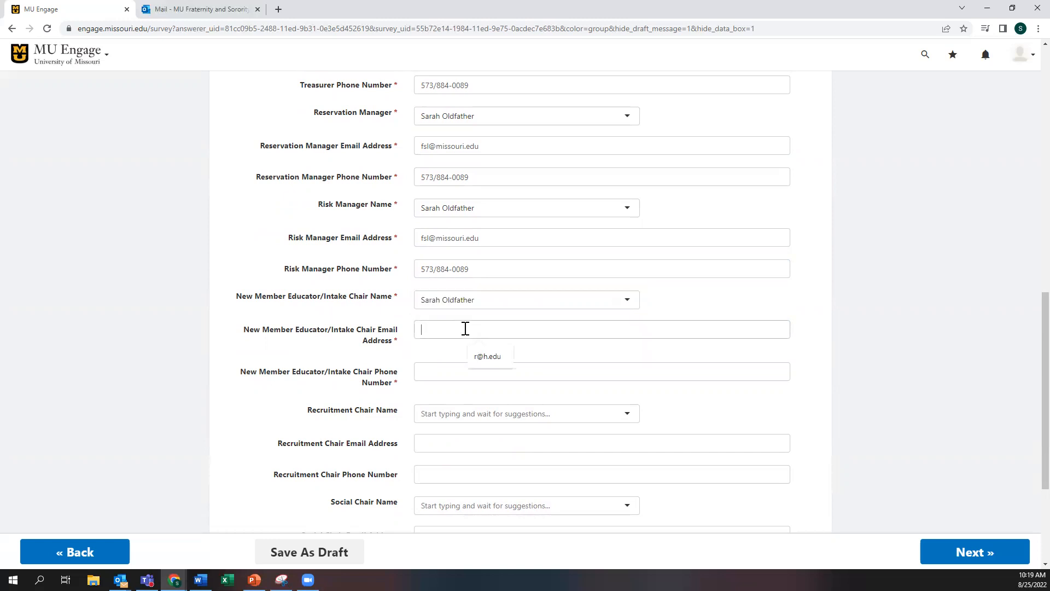
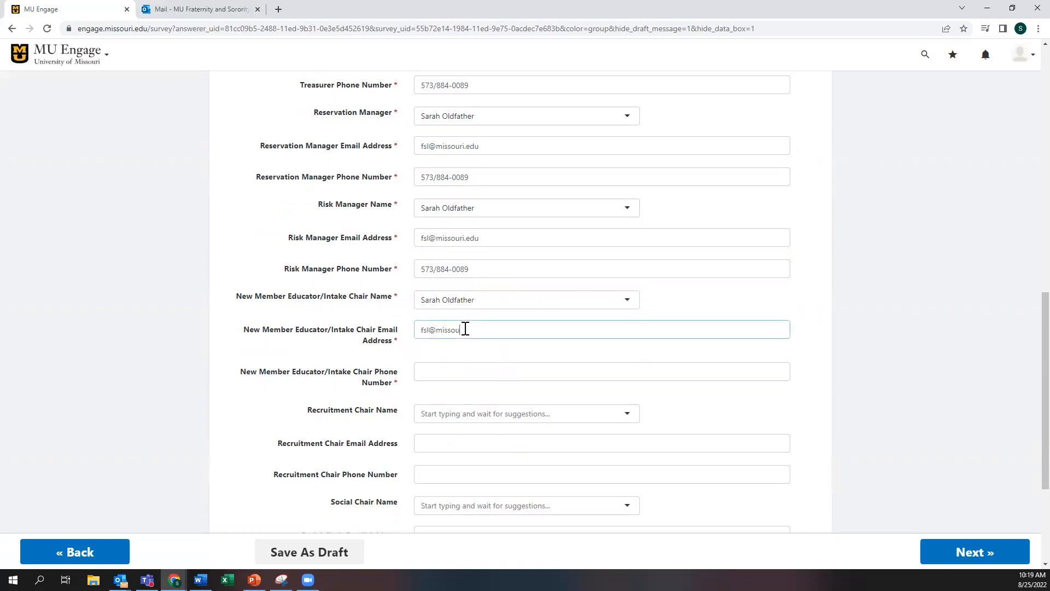
click(451, 369)
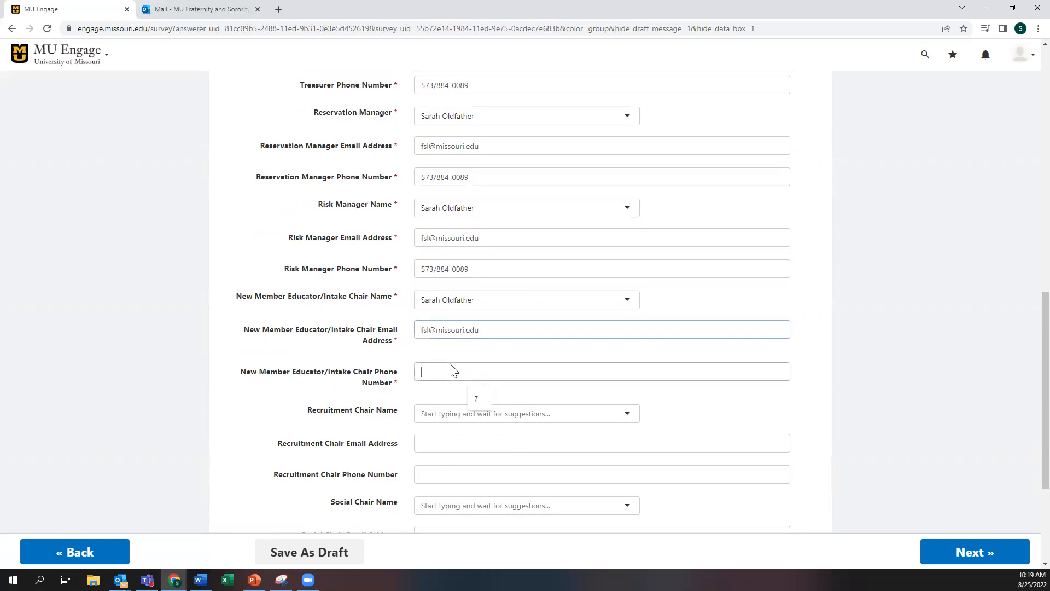
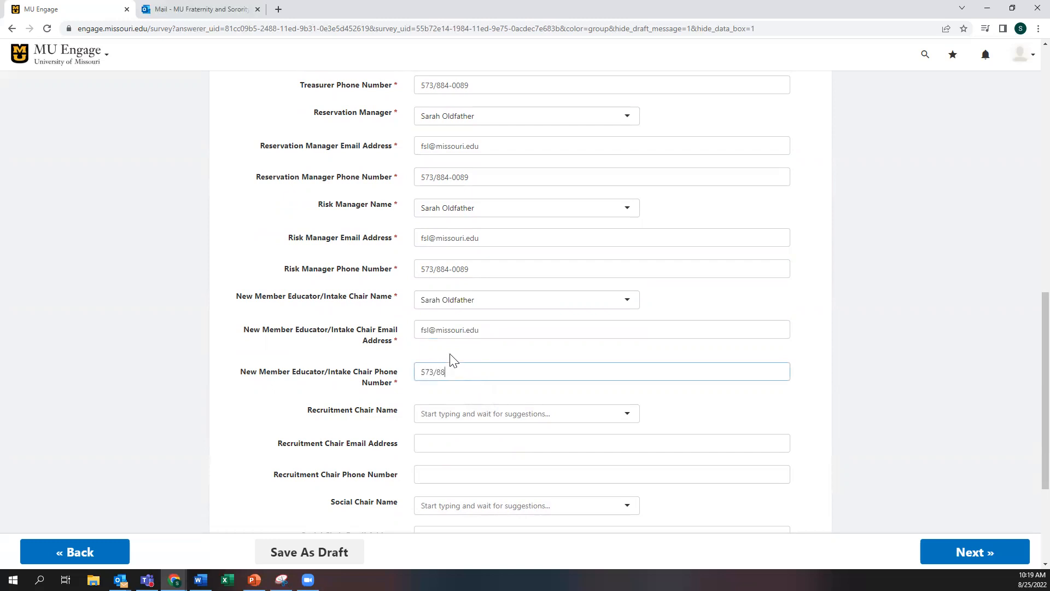
scroll(408, 345, down, 3)
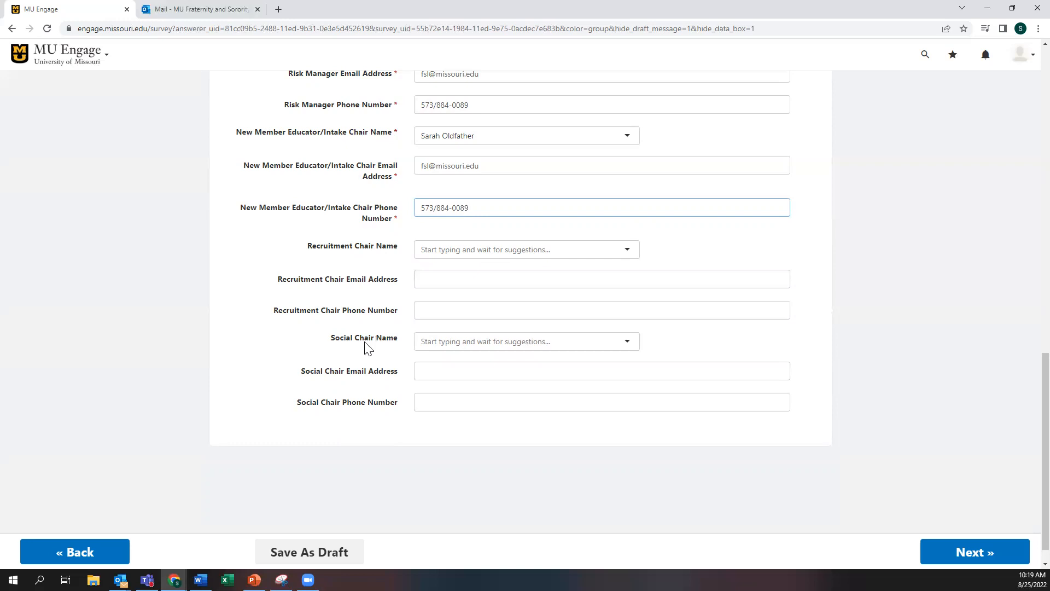
scroll(364, 352, down, 1)
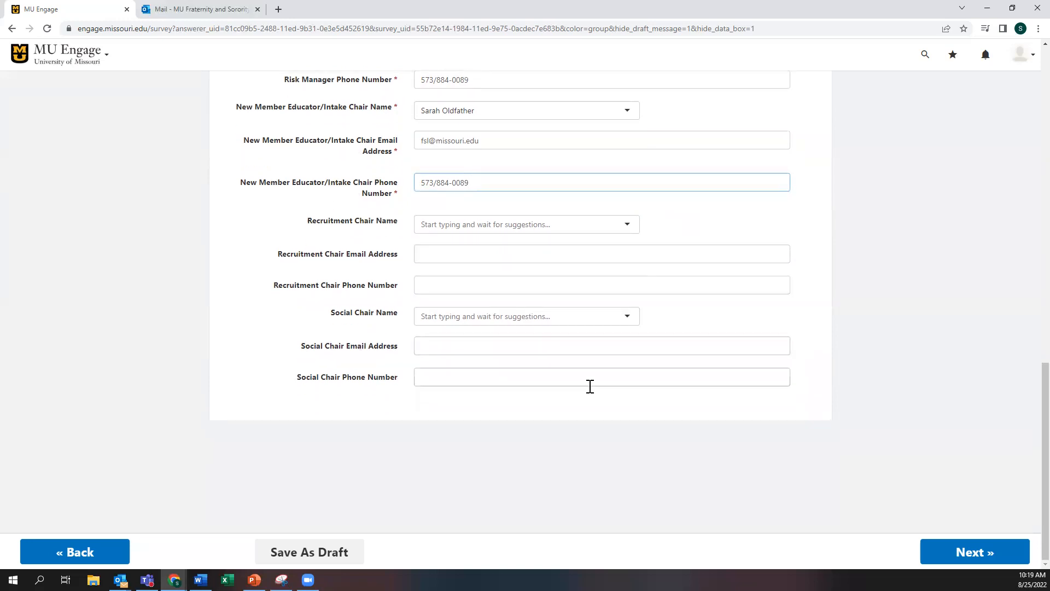
Step: Continue to Facility/House Information and answer Yes to the chapter having a house
click(973, 553)
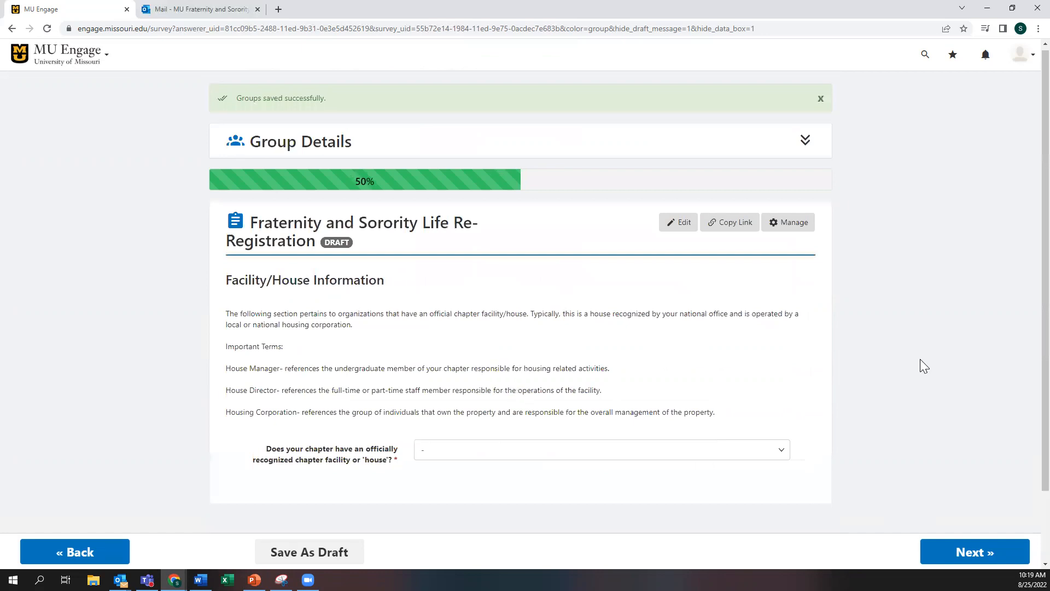
scroll(921, 359, down, 2)
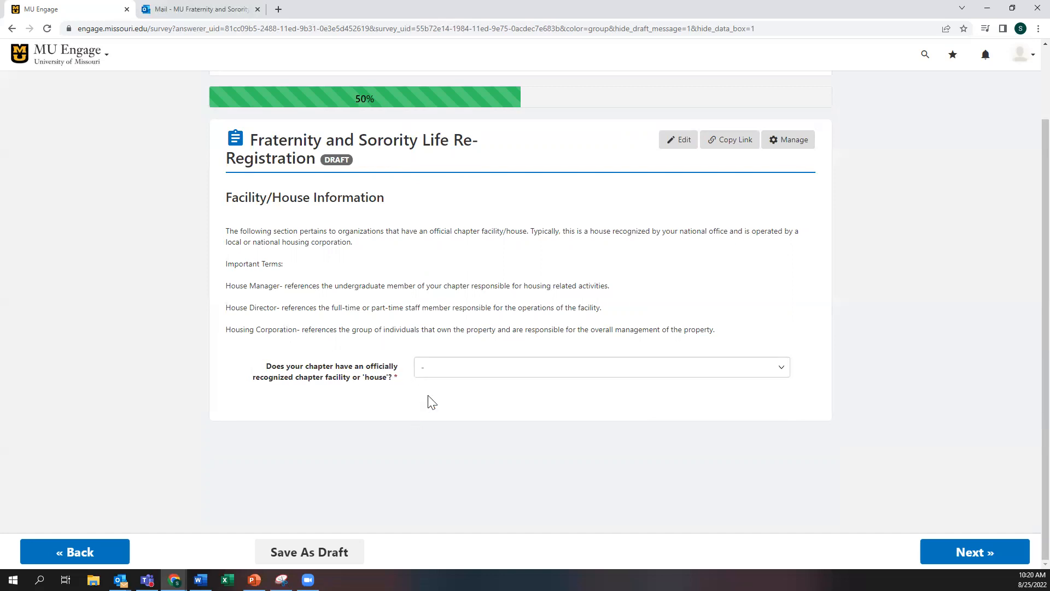
click(460, 372)
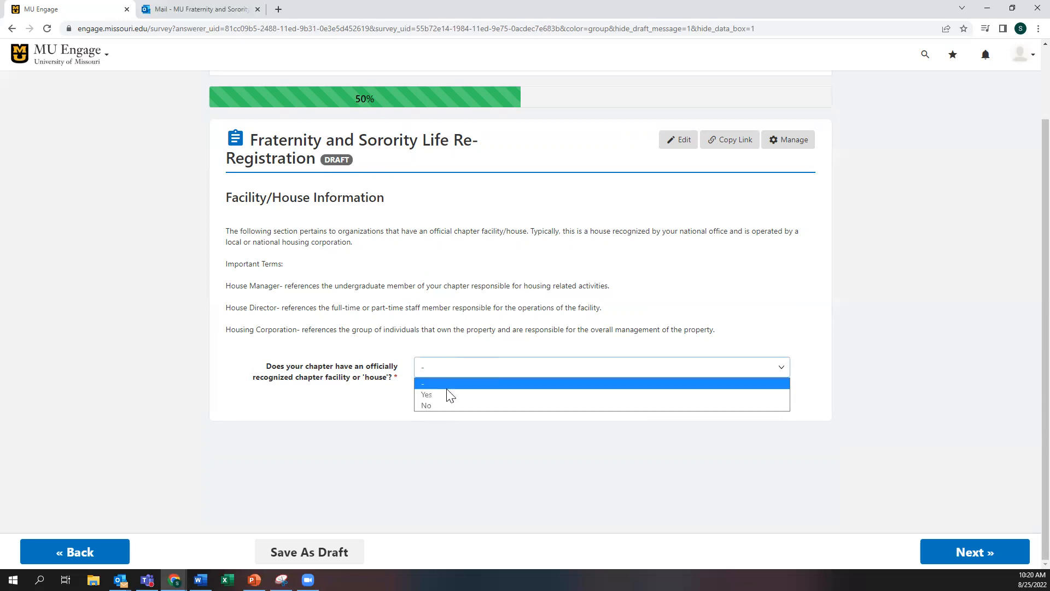
click(441, 406)
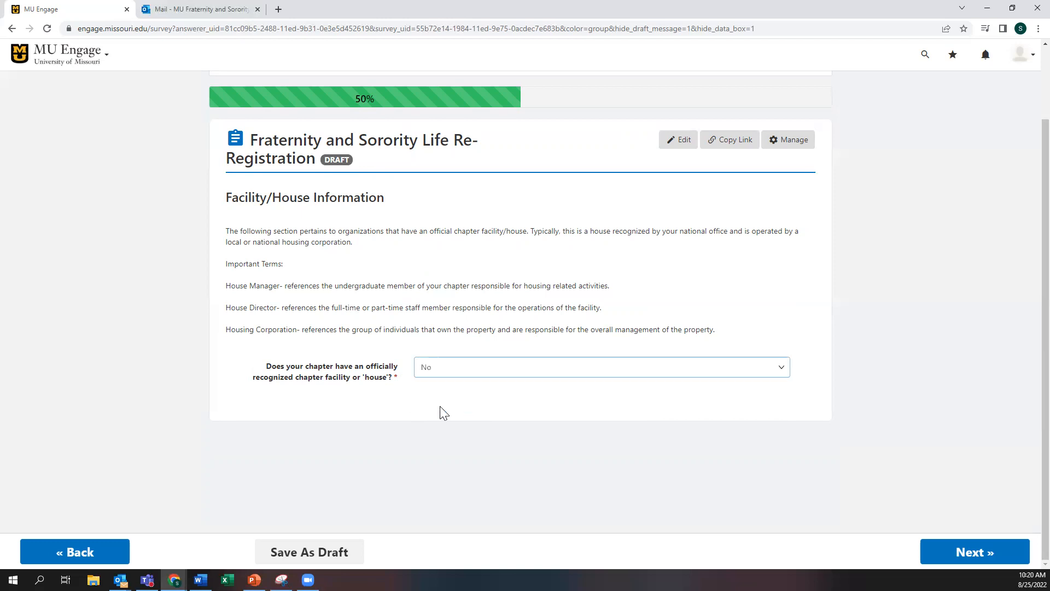
click(443, 372)
click(441, 393)
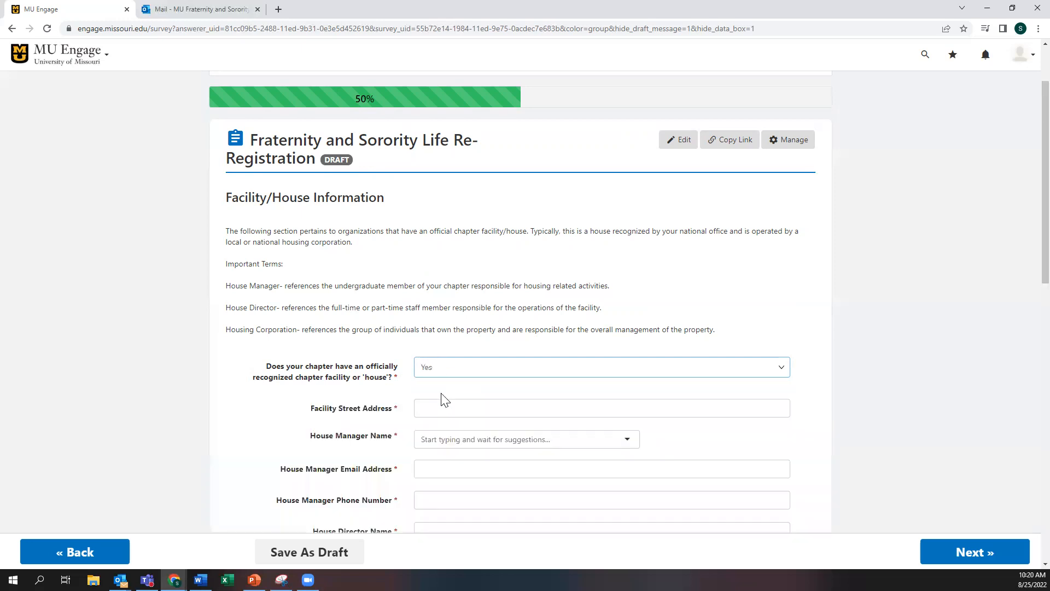
scroll(441, 401, down, 4)
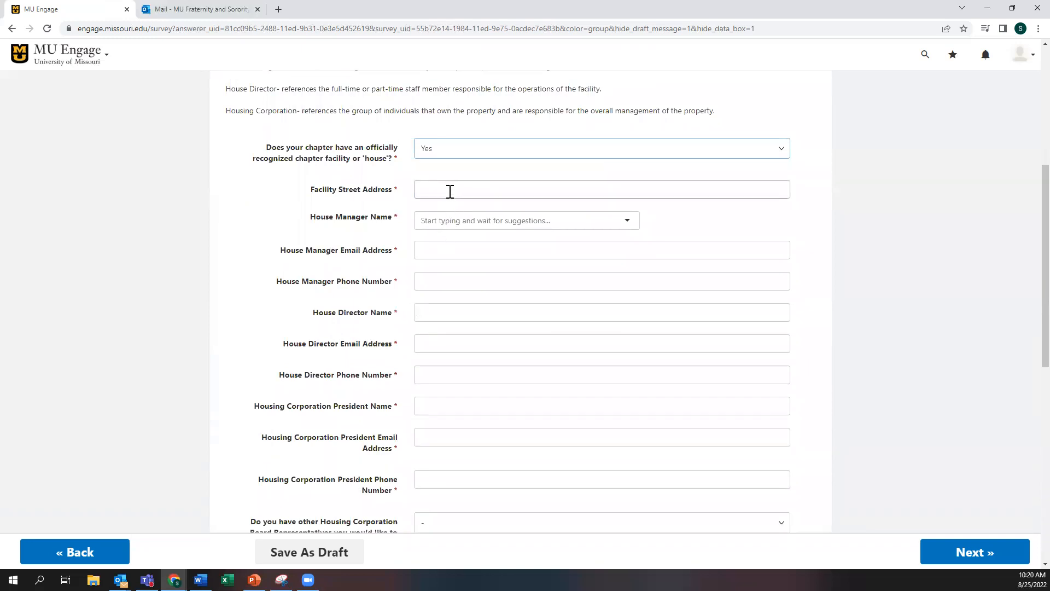
Step: Enter the house street address and the House Manager's name, e-mail and phone number
click(453, 187)
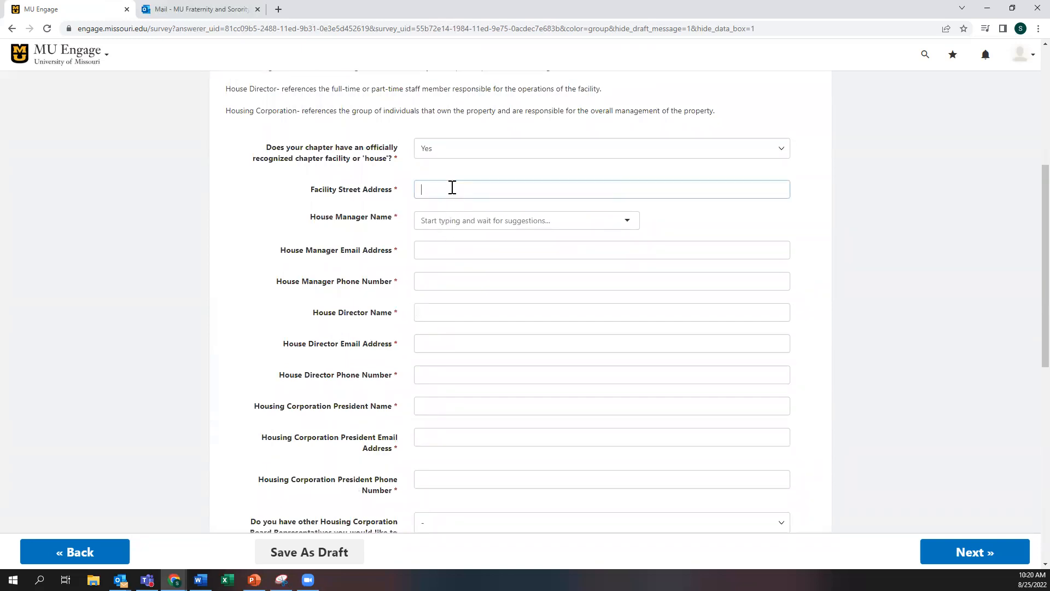
text(123 Kentucky )
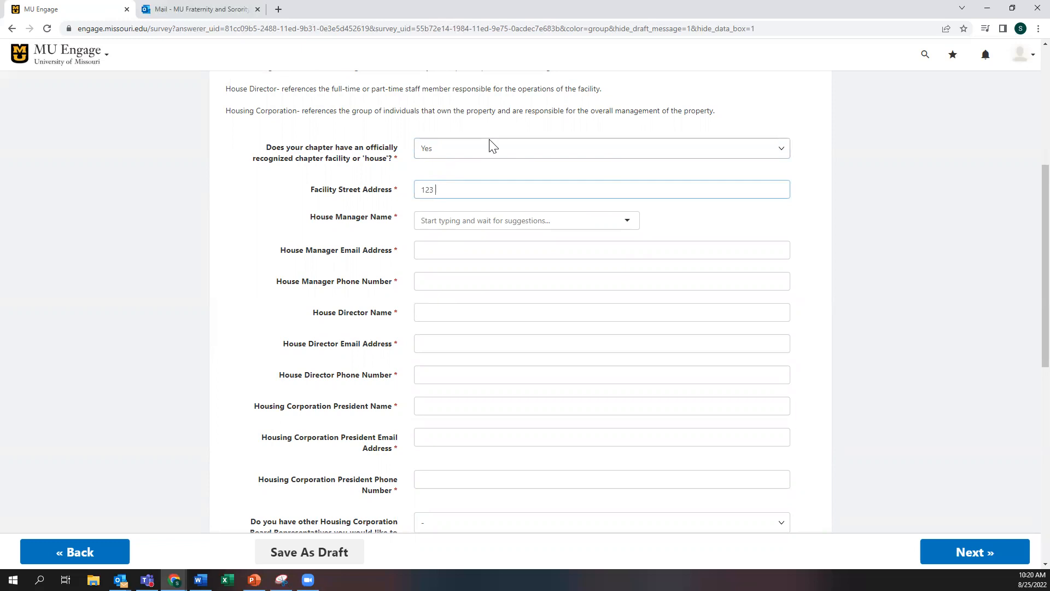
text(Blvd)
click(473, 220)
scroll(474, 220, up, 1)
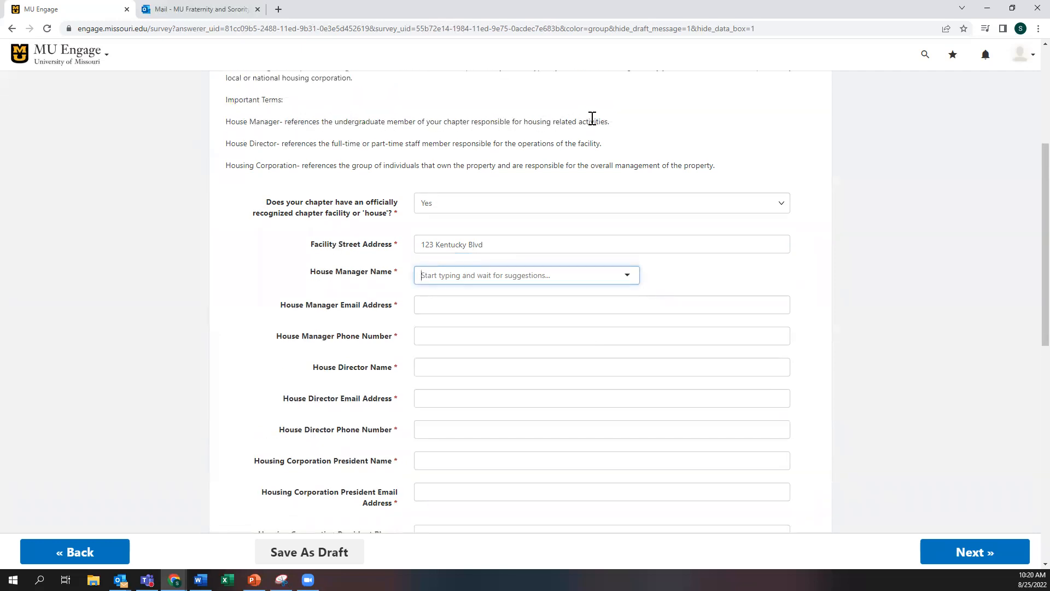
text(oldfather)
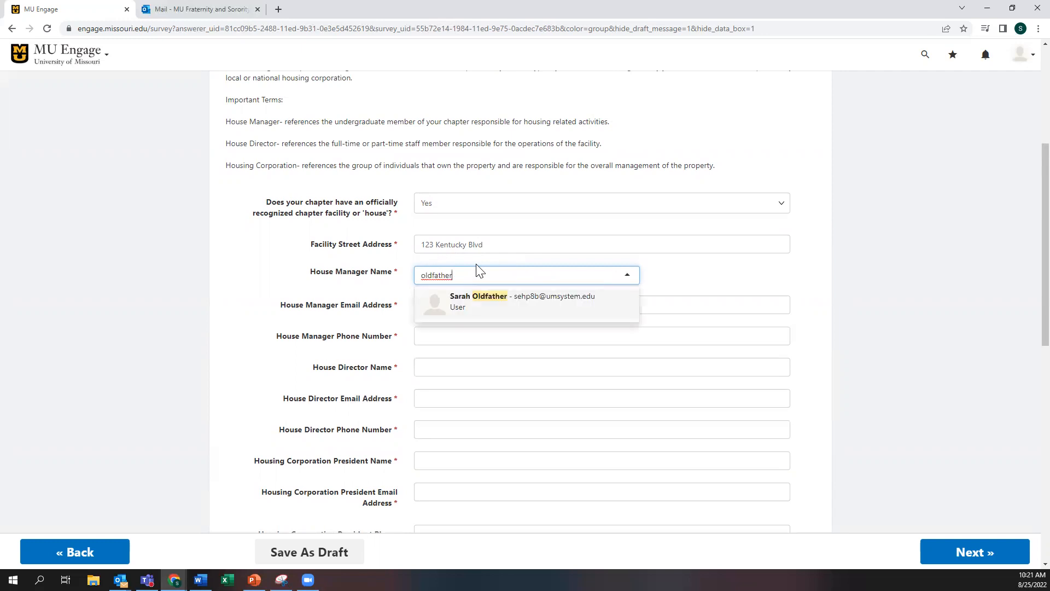
click(480, 302)
click(483, 305)
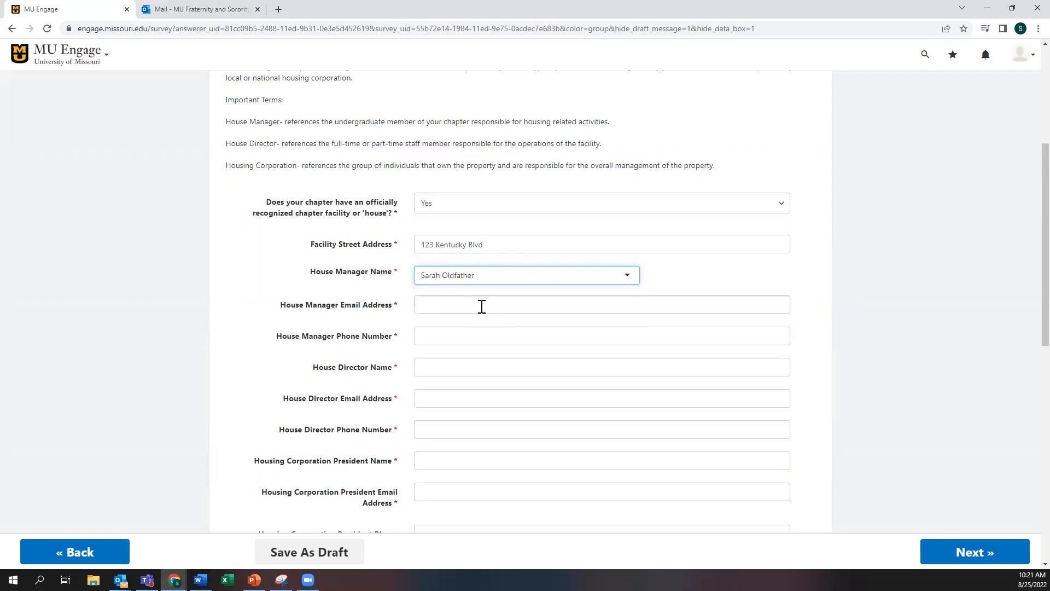
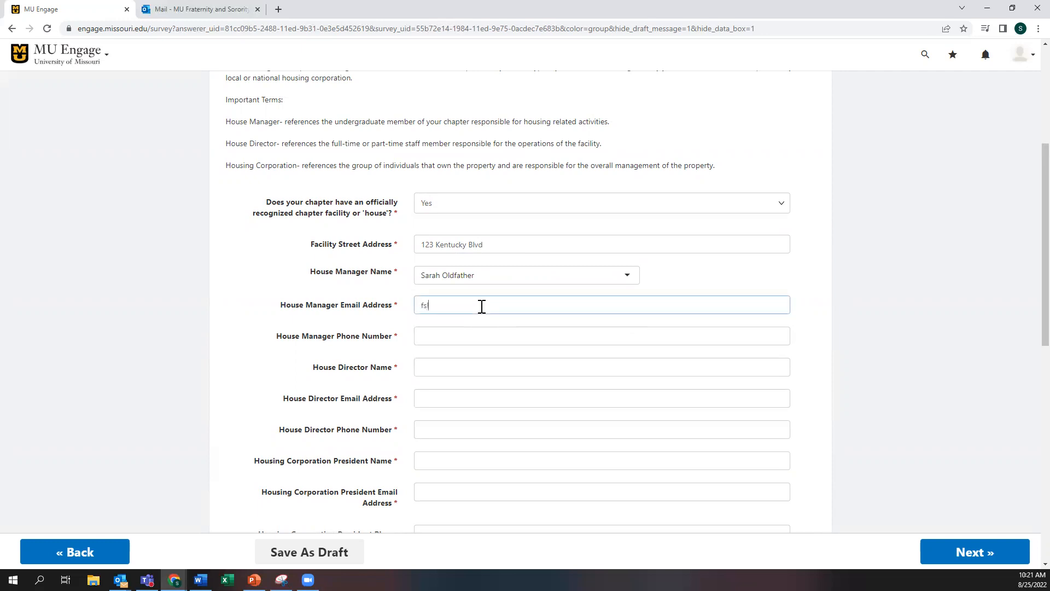
key(Tab)
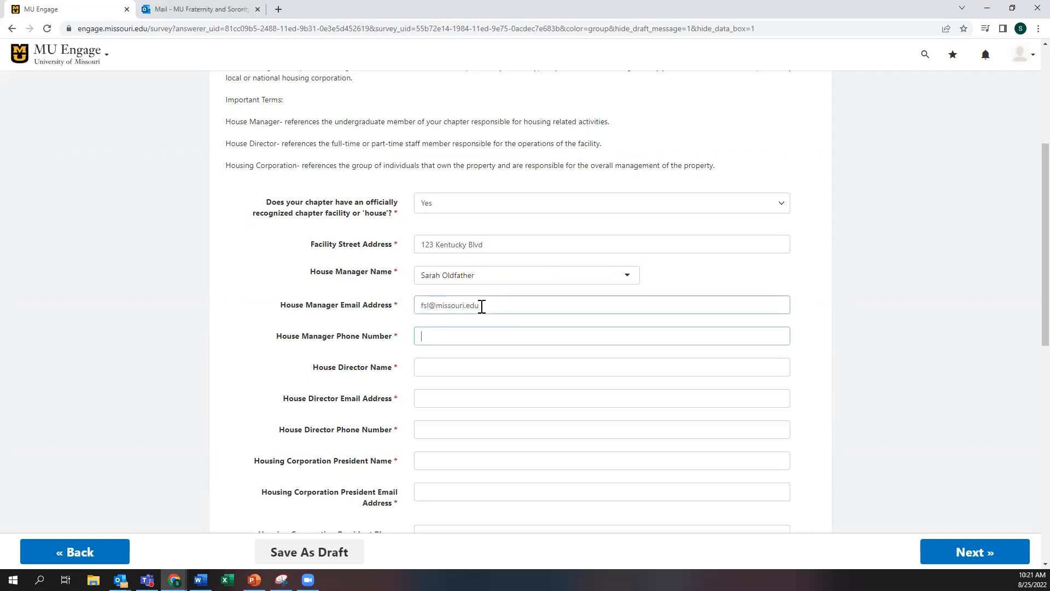
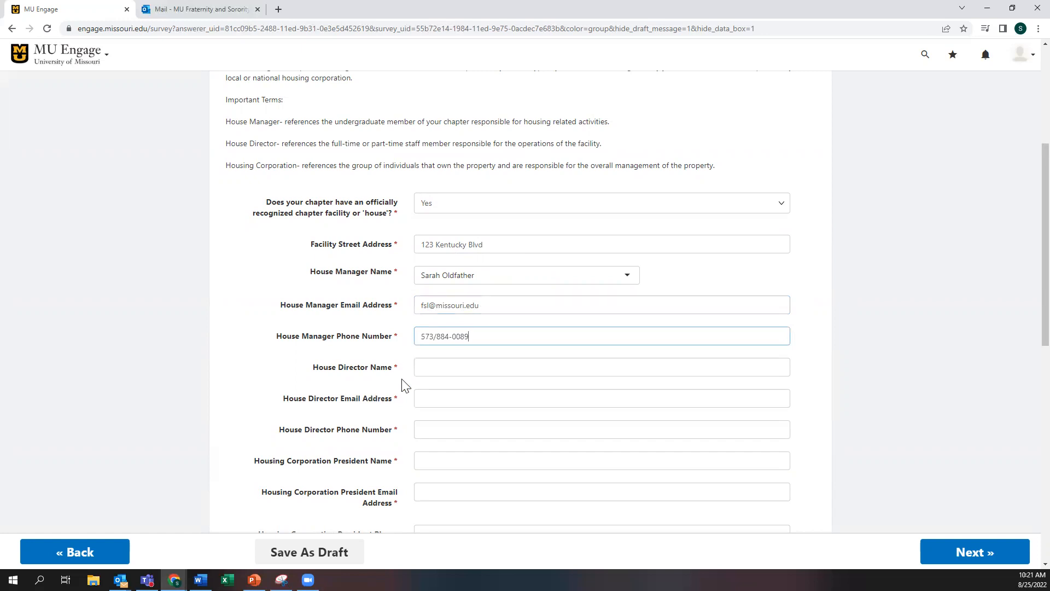
click(421, 368)
scroll(352, 366, down, 3)
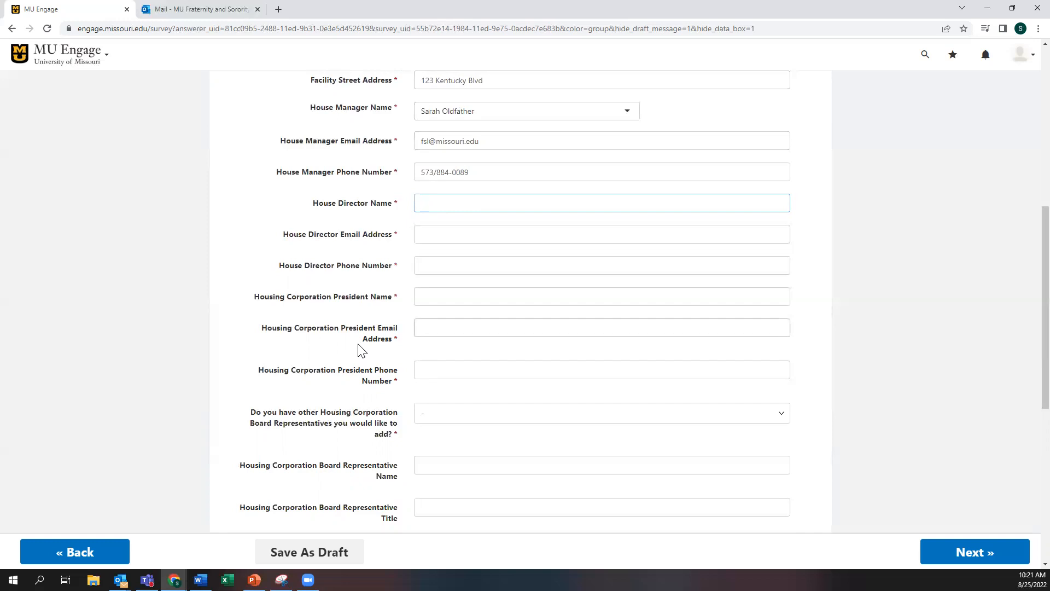
Step: Enter the House Director's name and contact details in the e-mail field
click(453, 235)
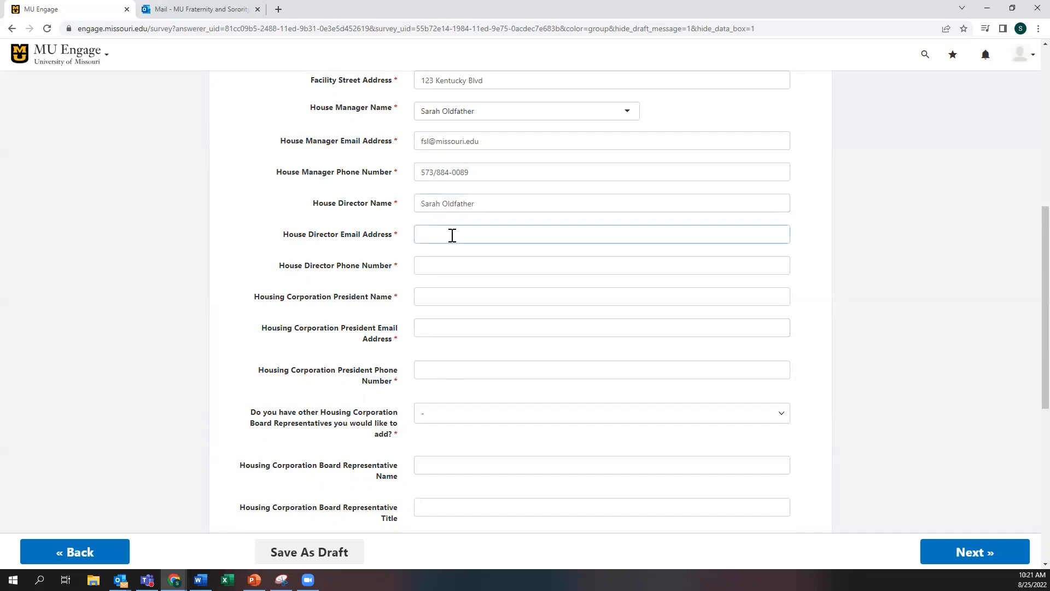
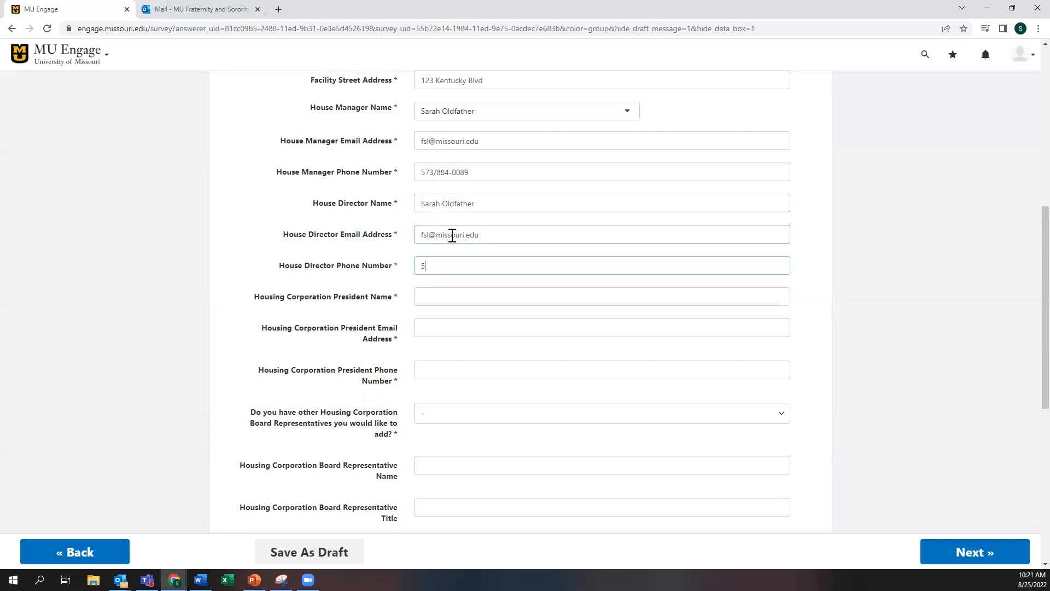
Step: Fill in the Housing Corporation President's name, e-mail address and phone number
click(432, 297)
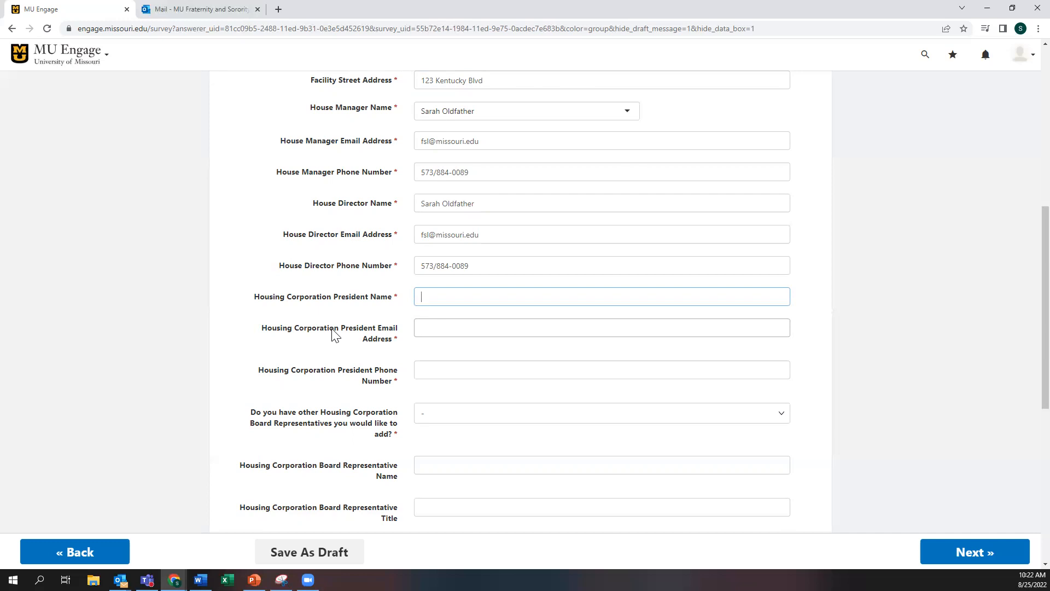
key(Tab)
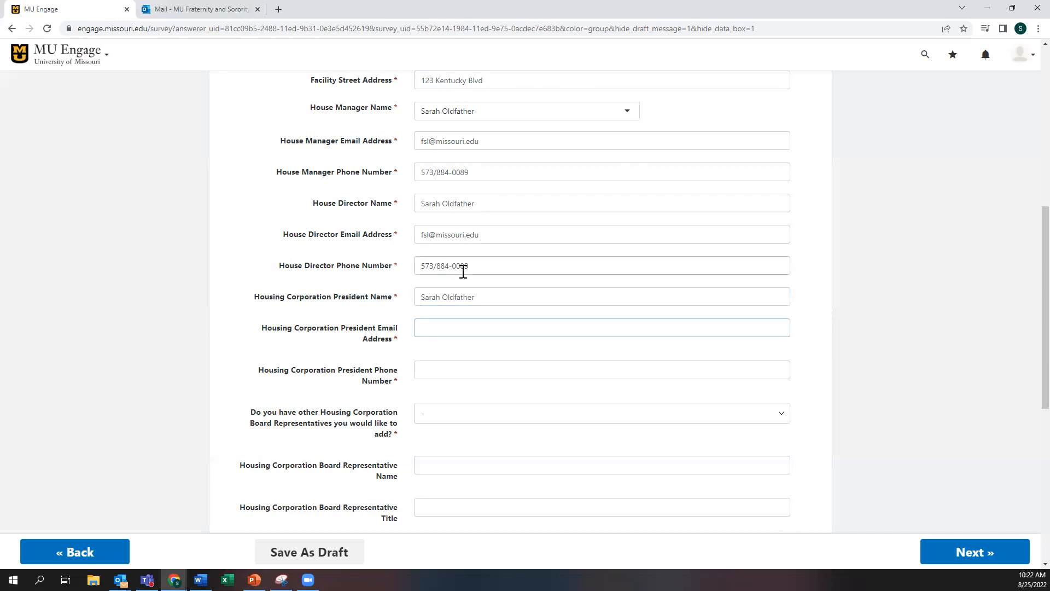
key(Tab)
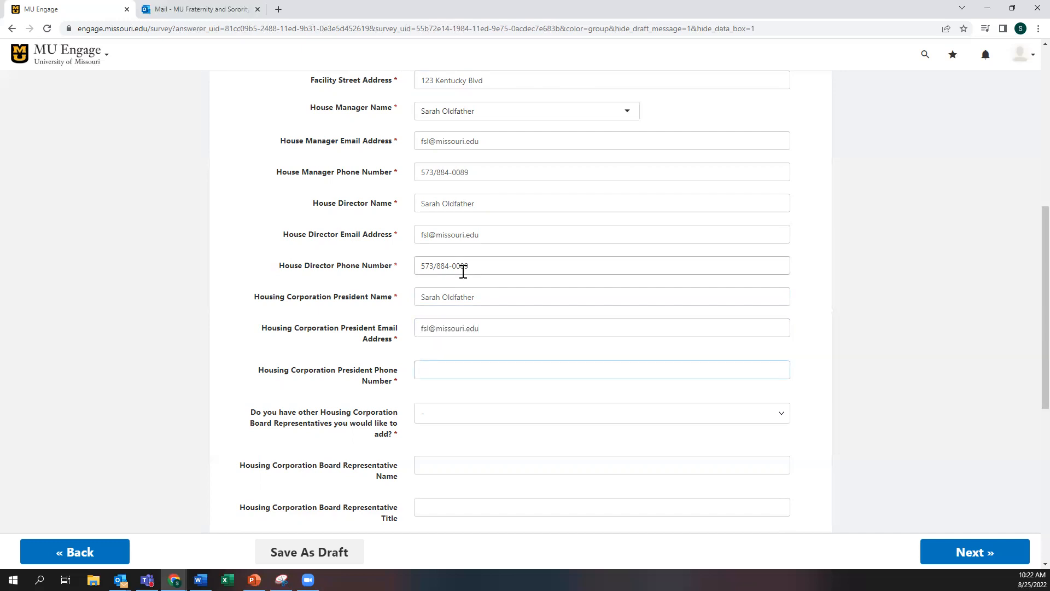
Step: Answer No to adding other Board Representatives, correcting an initial Yes
scroll(359, 290, down, 3)
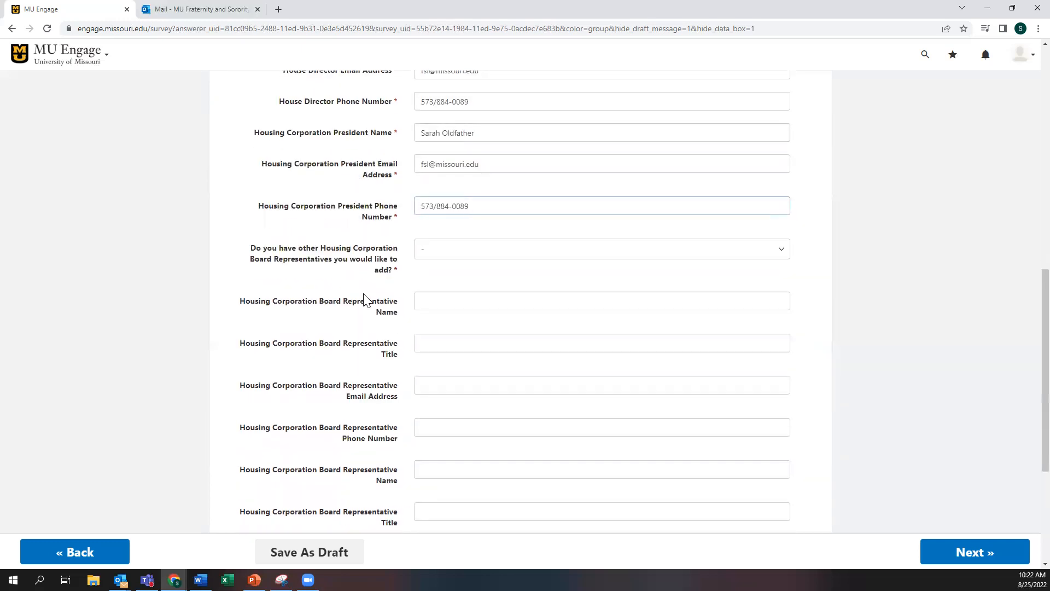
click(436, 253)
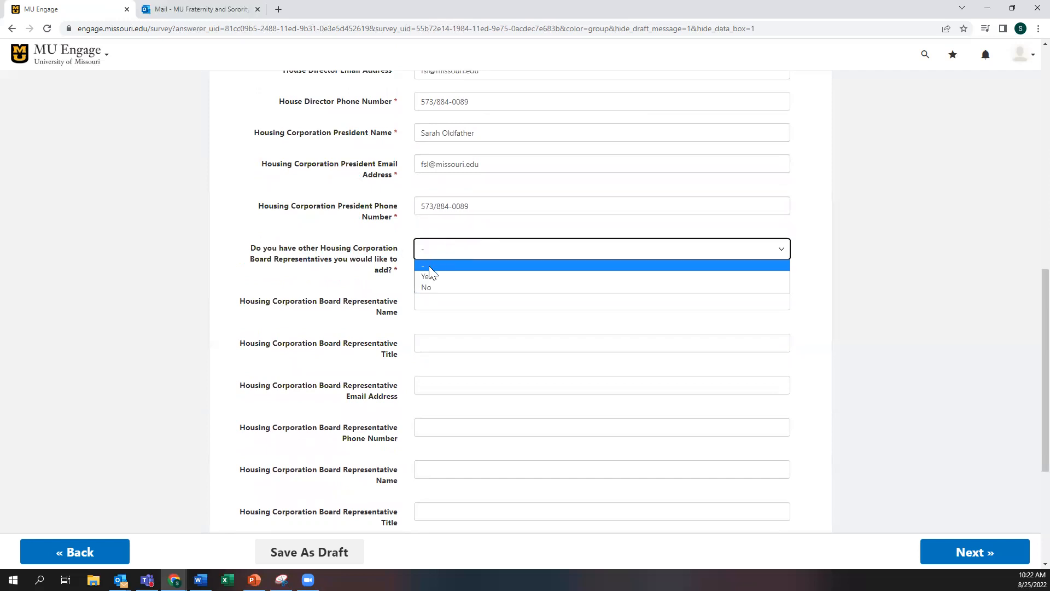
click(429, 276)
scroll(350, 353, down, 4)
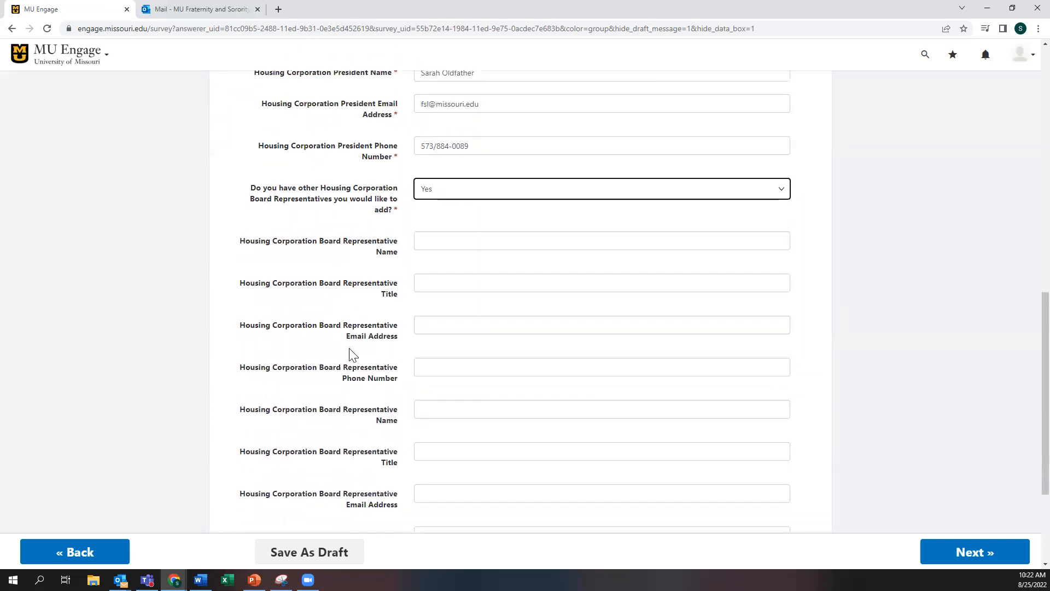
scroll(351, 352, up, 5)
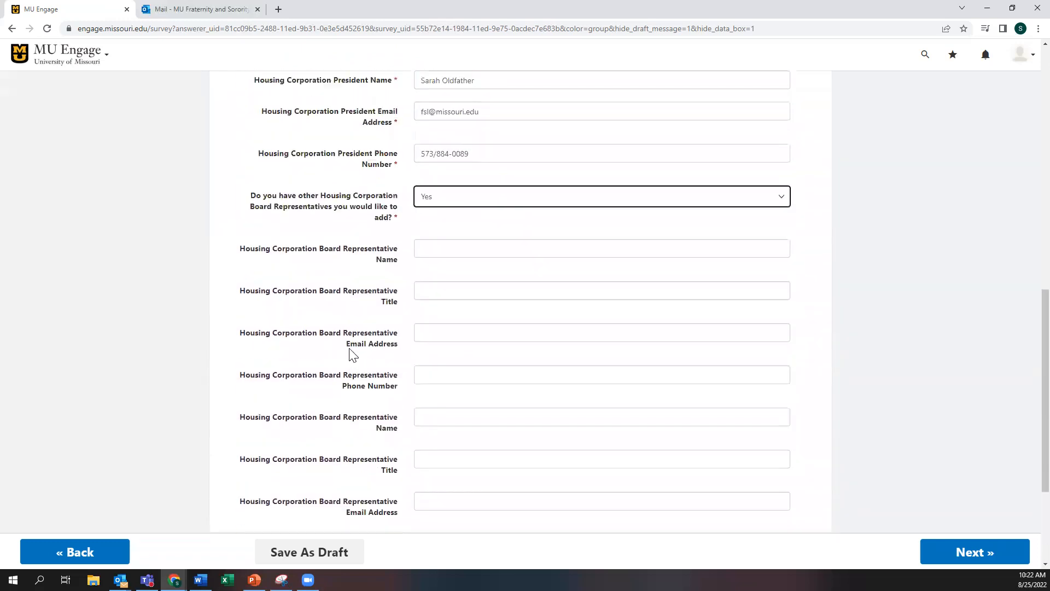
click(437, 296)
click(432, 331)
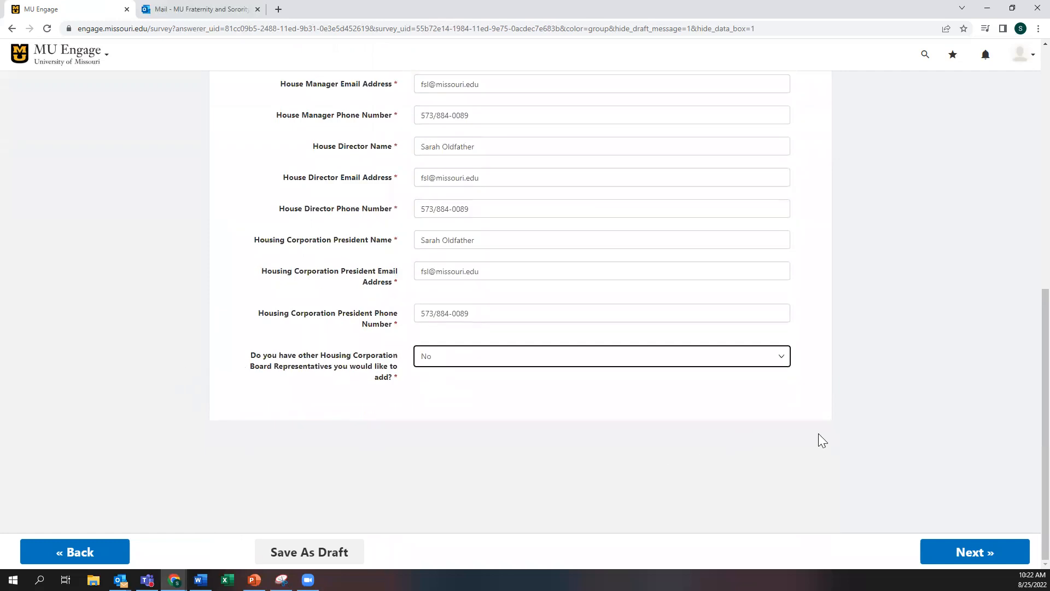
Step: Save the facility page with Next, reaching Advisor Contact Information at 67% complete
click(973, 553)
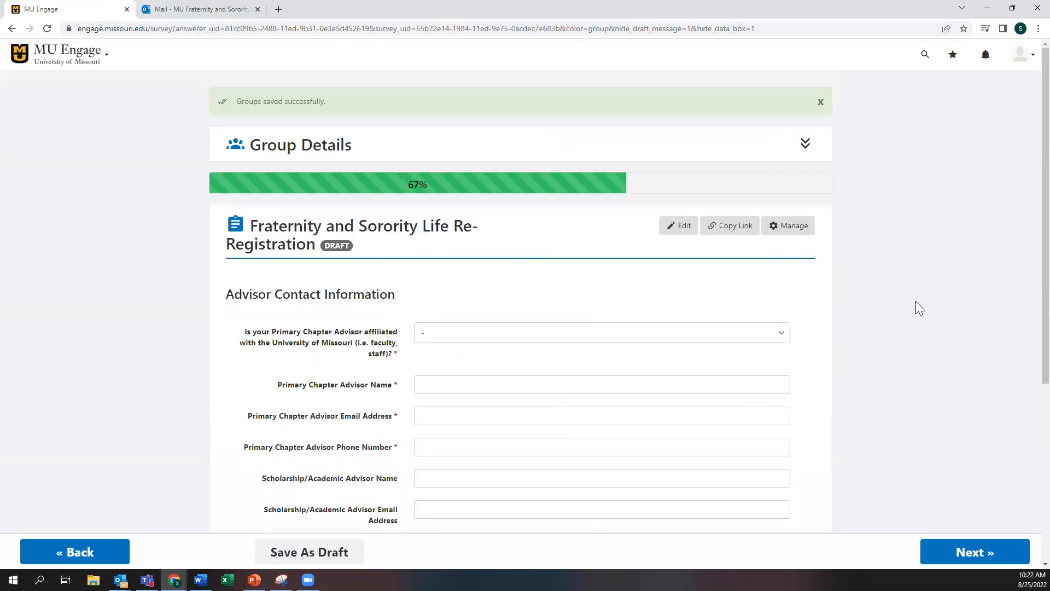
scroll(923, 298, down, 3)
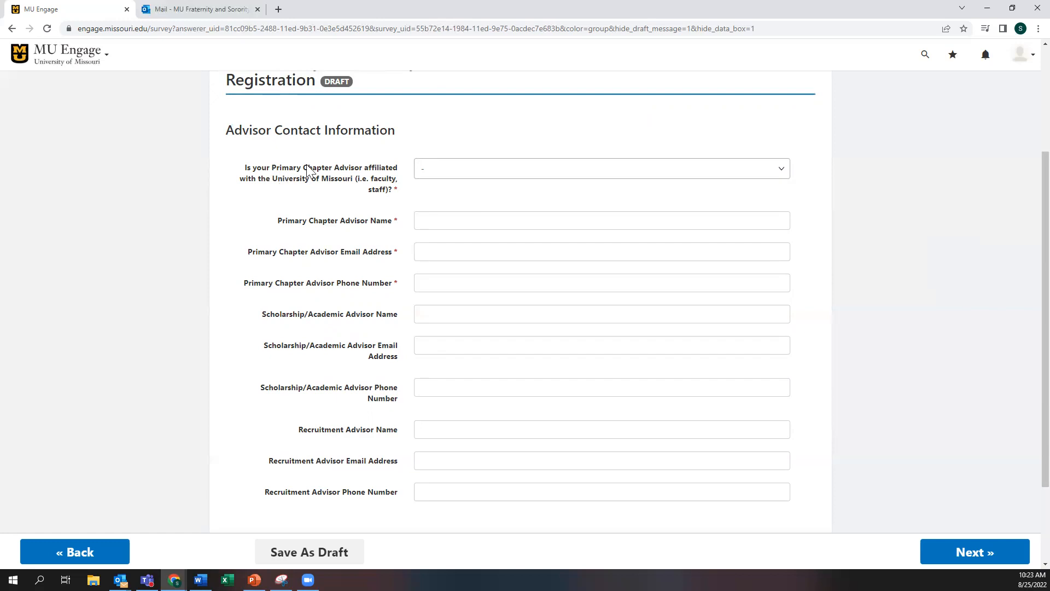
Step: Change the advisor's University of Missouri affiliation from Yes to No and select the advisor name box
click(488, 172)
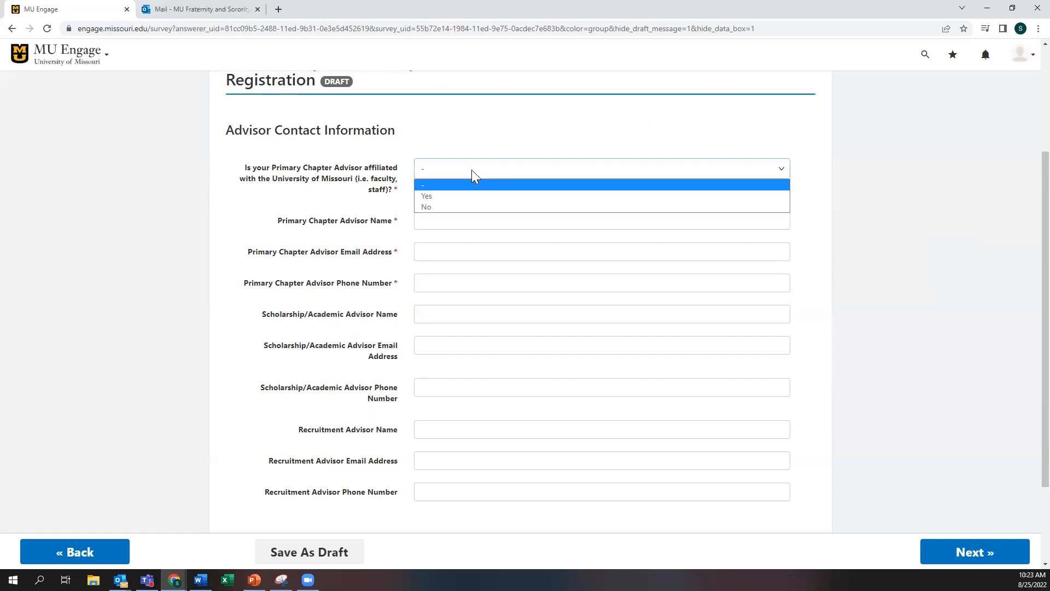
click(426, 197)
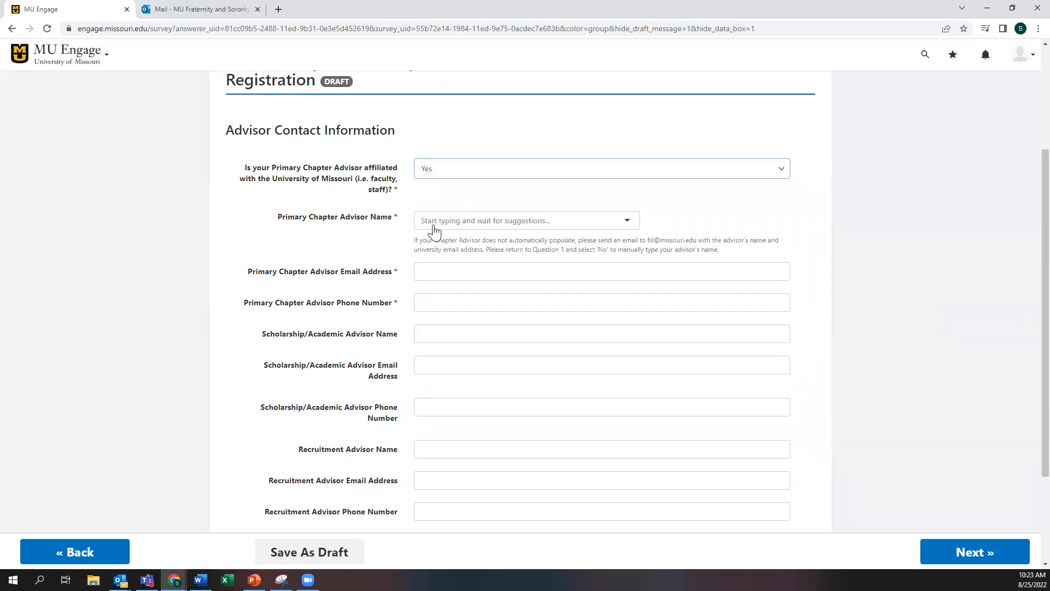
click(434, 221)
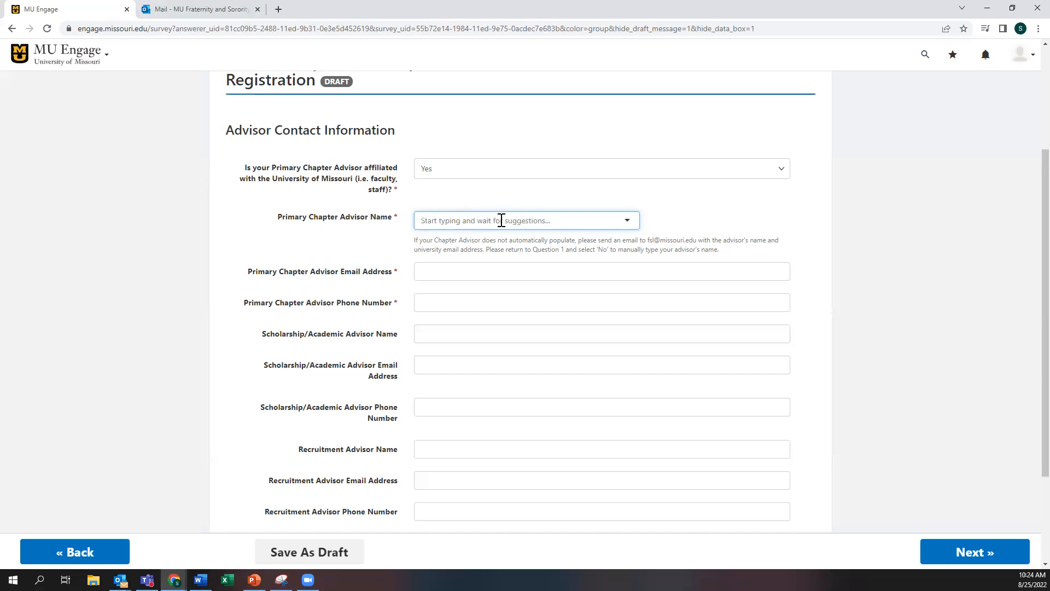
click(470, 173)
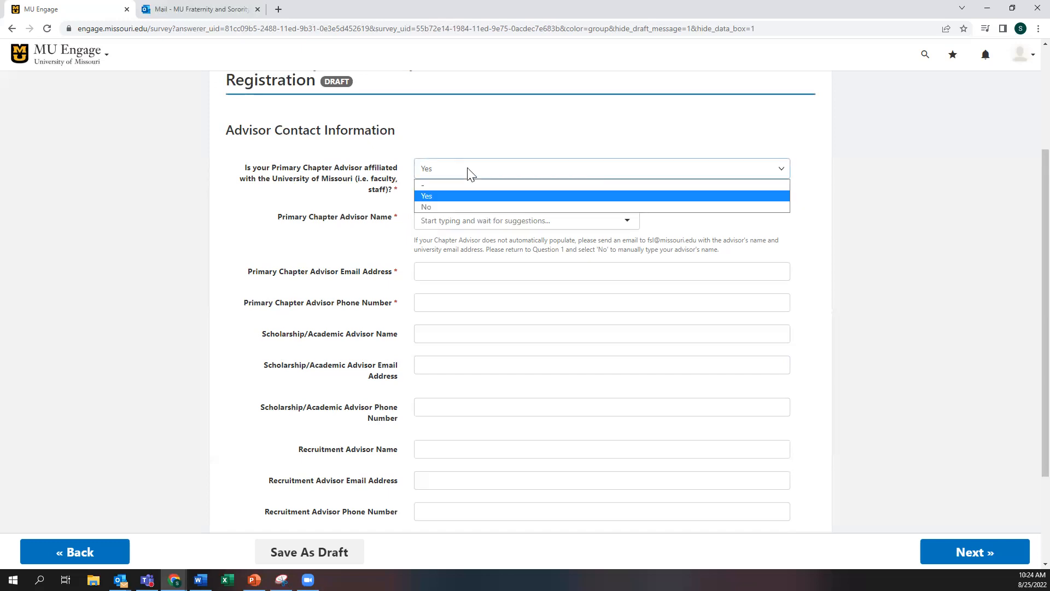
click(437, 207)
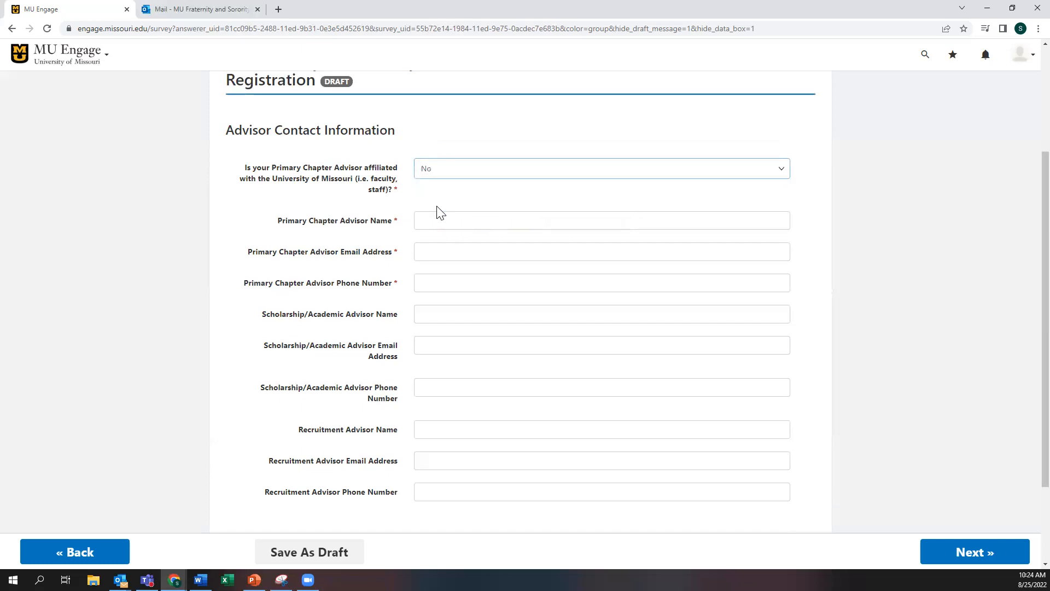
click(429, 220)
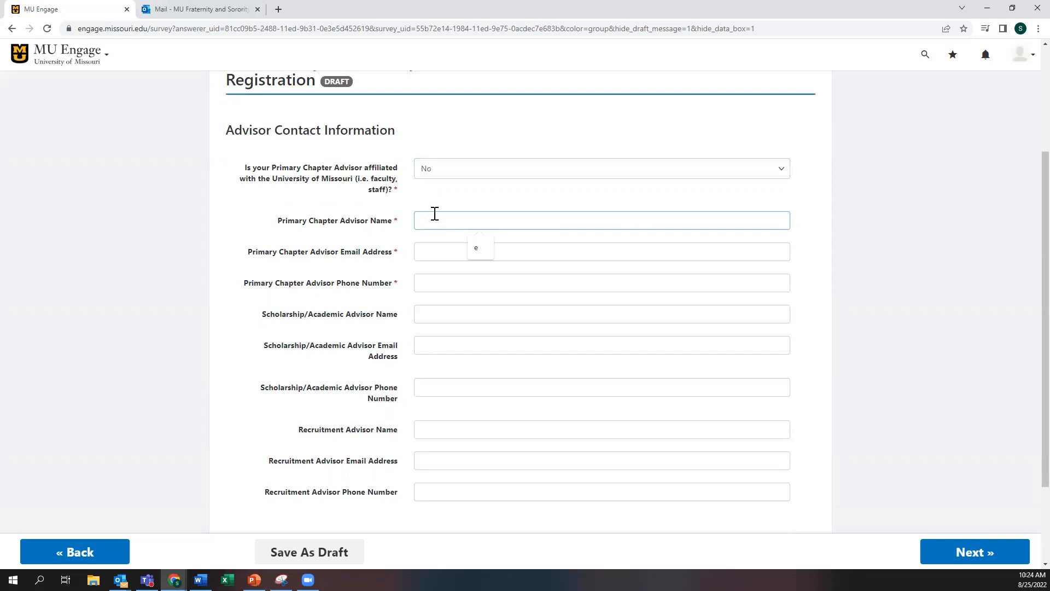
Step: Enter the primary advisor's name, e-mail and phone, then save to reach Acknowledgments
click(435, 250)
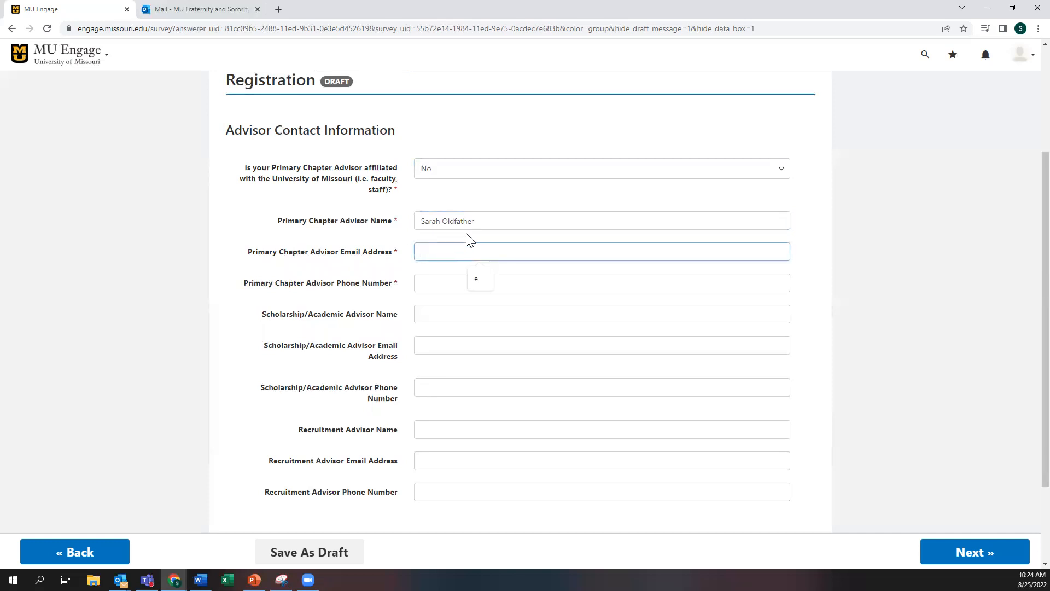
key(Tab)
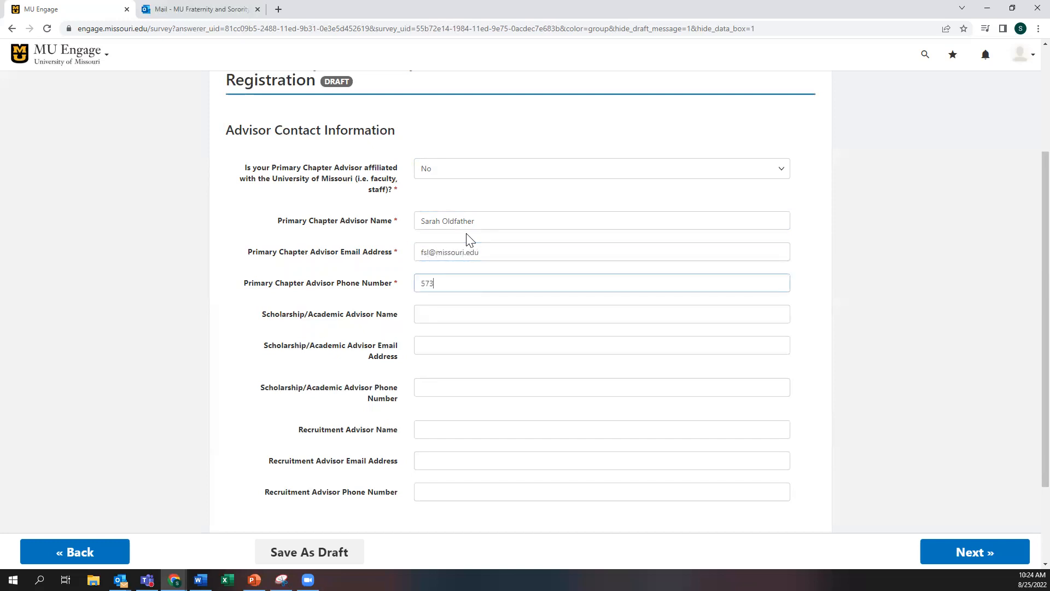
scroll(397, 293, down, 2)
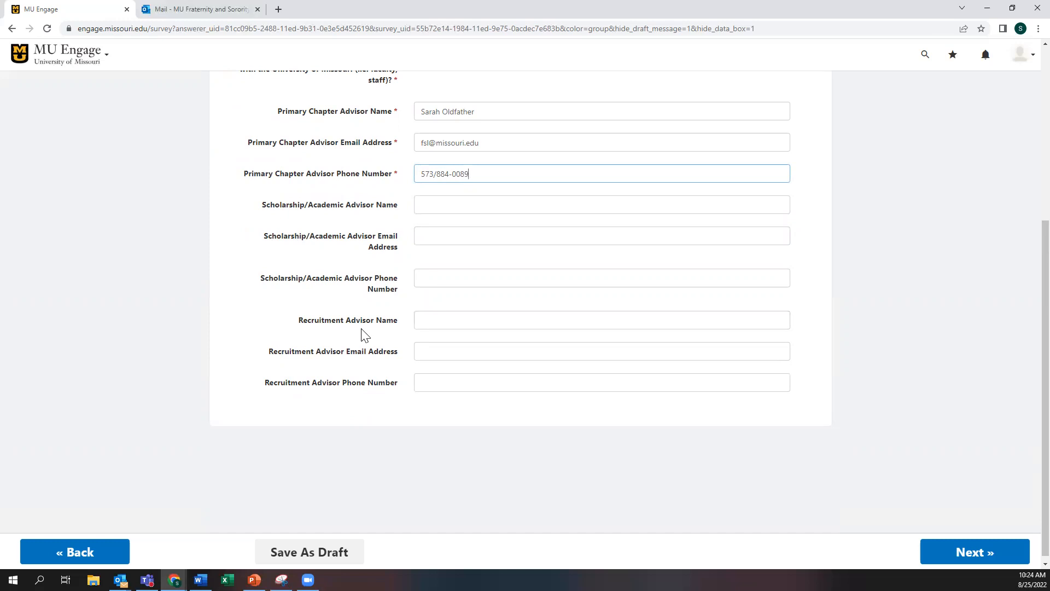
scroll(361, 335, down, 1)
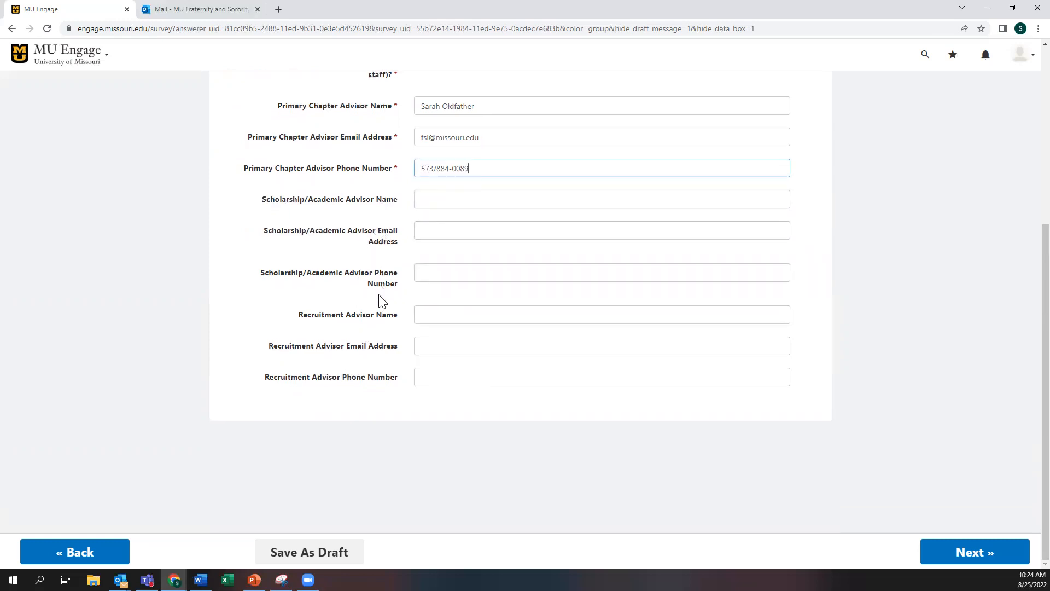
click(985, 554)
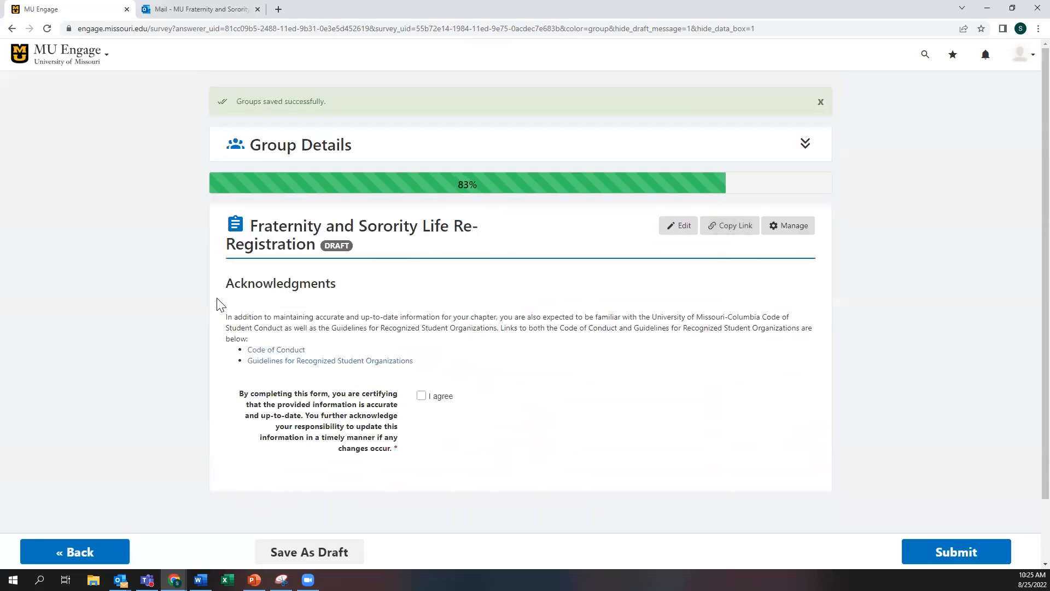
Step: Open the MU Code of Conduct link from the Acknowledgments page
scroll(218, 300, down, 2)
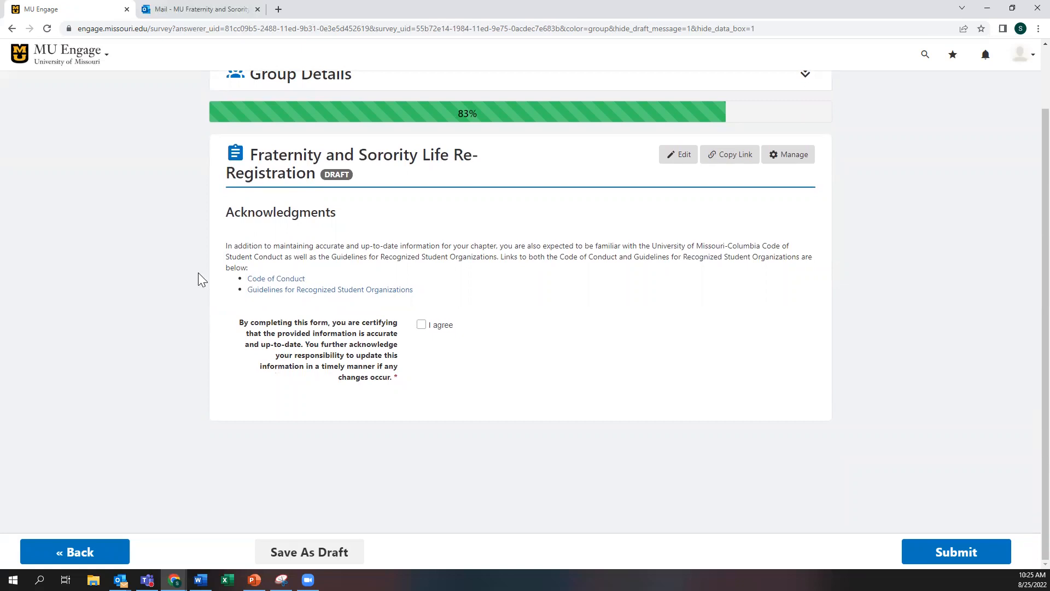
click(261, 283)
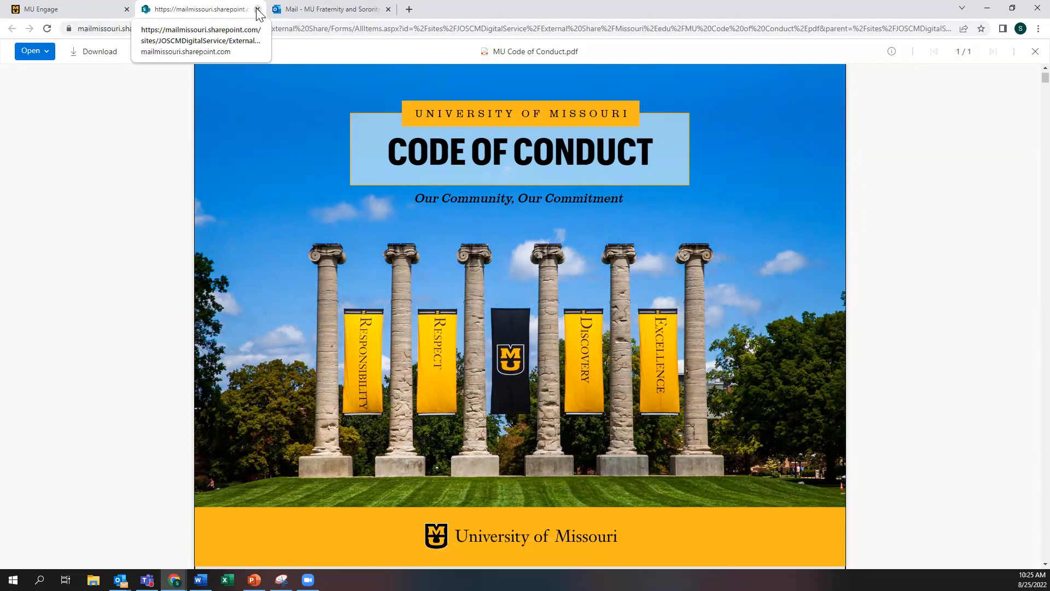
Step: Close the MU Code of Conduct PDF tab after reviewing it
key(ctrl+w)
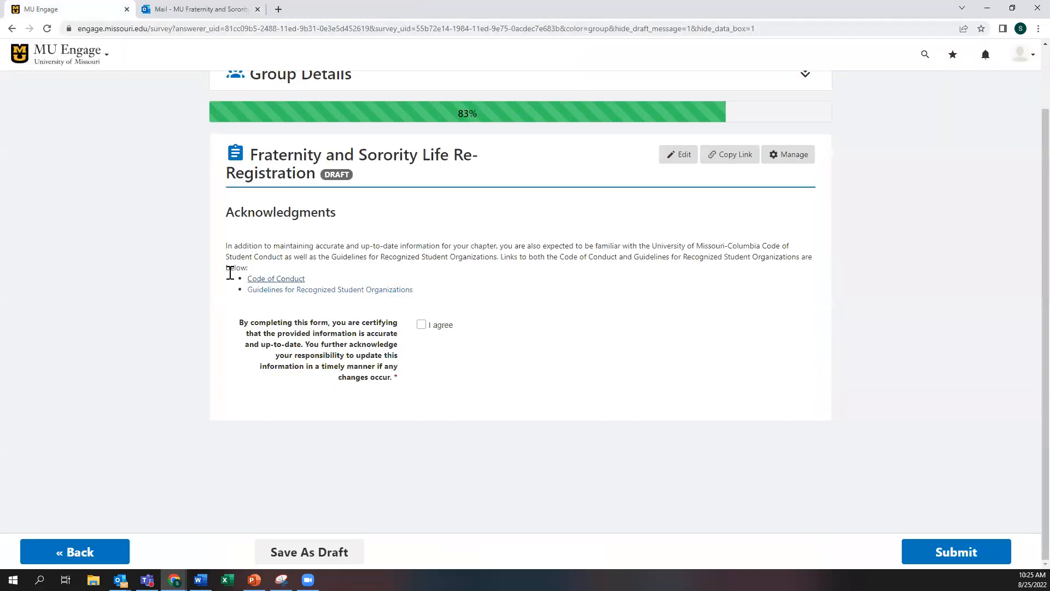
Step: View the Guidelines for Recognized Student Organizations Google Doc, then close its tab
click(305, 291)
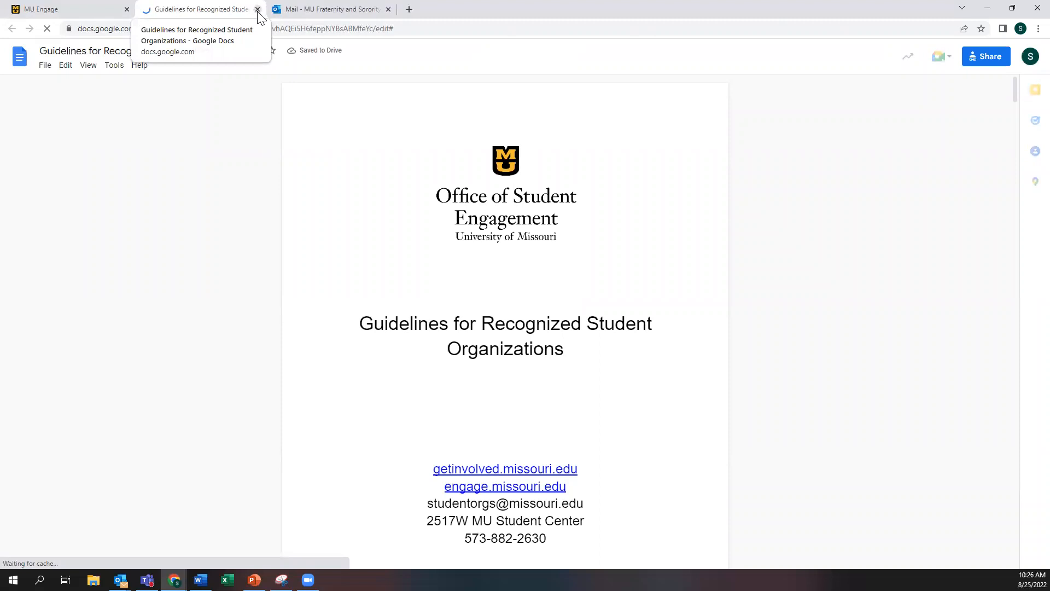
key(ctrl+w)
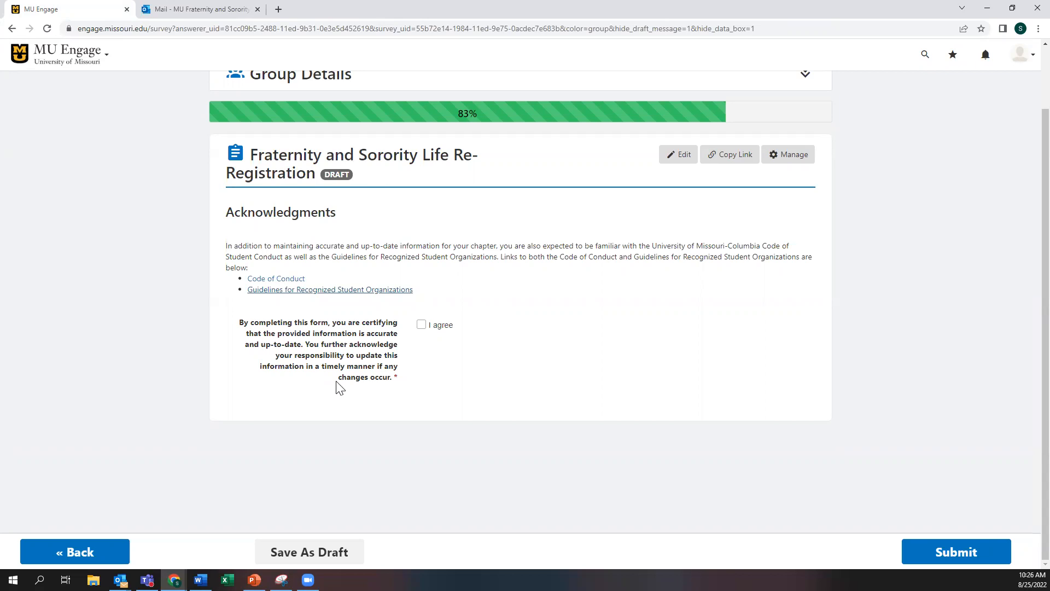
Step: Tick 'I agree' on the certification statement and submit the re-registration form
click(421, 326)
click(959, 553)
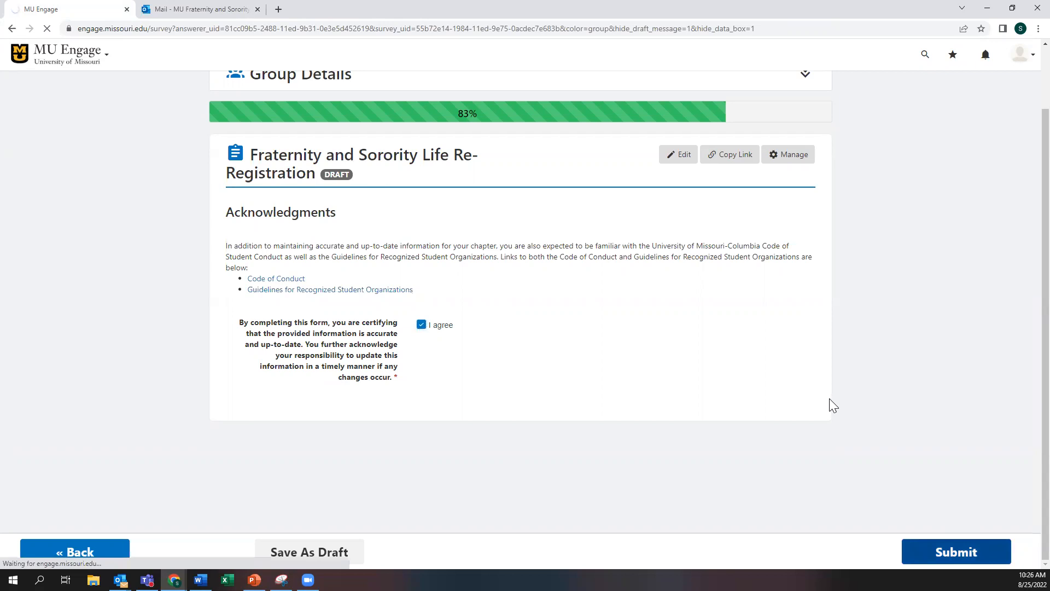